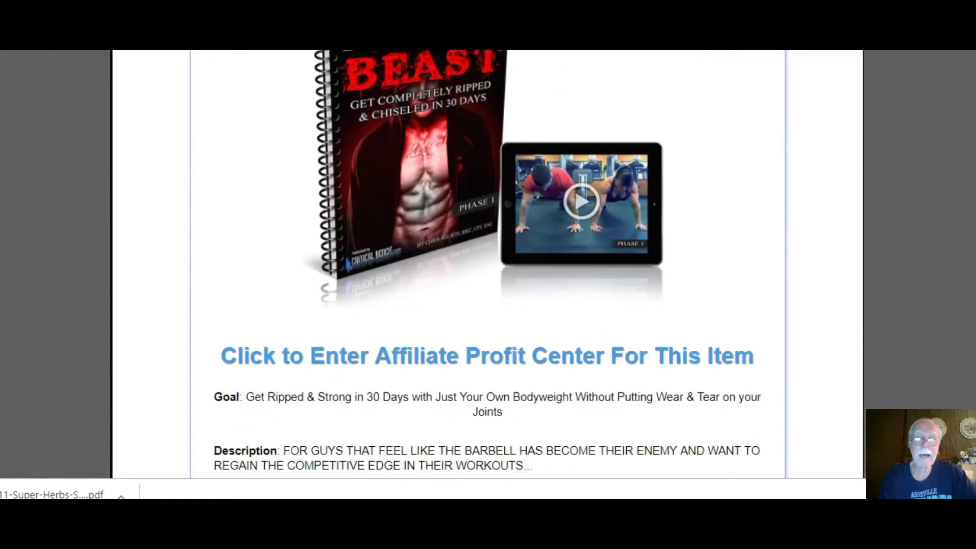
- Look through the Critical Bench product listings, including their goals, descriptions, commission rates and affiliate links, and return to the start of the page
scroll(488, 265, down, 12)
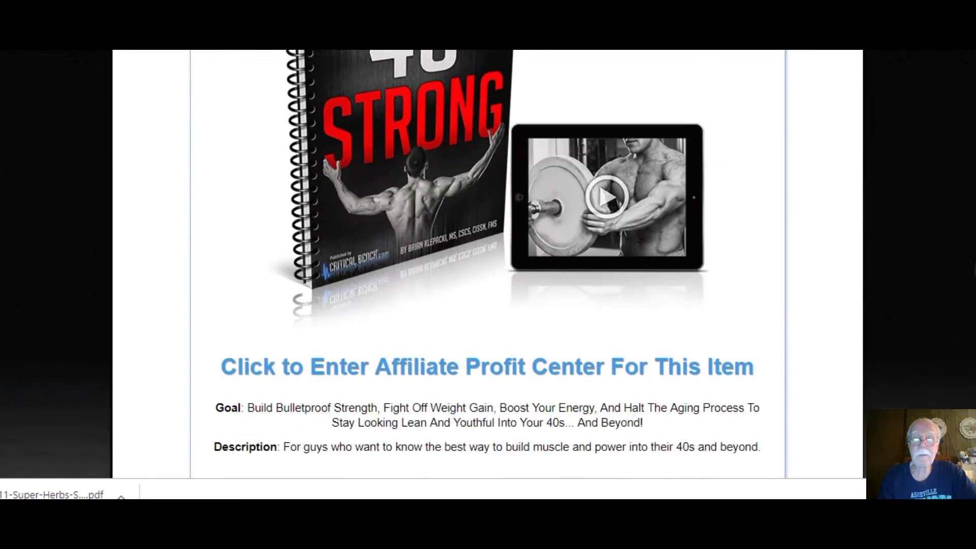
scroll(488, 265, down, 11)
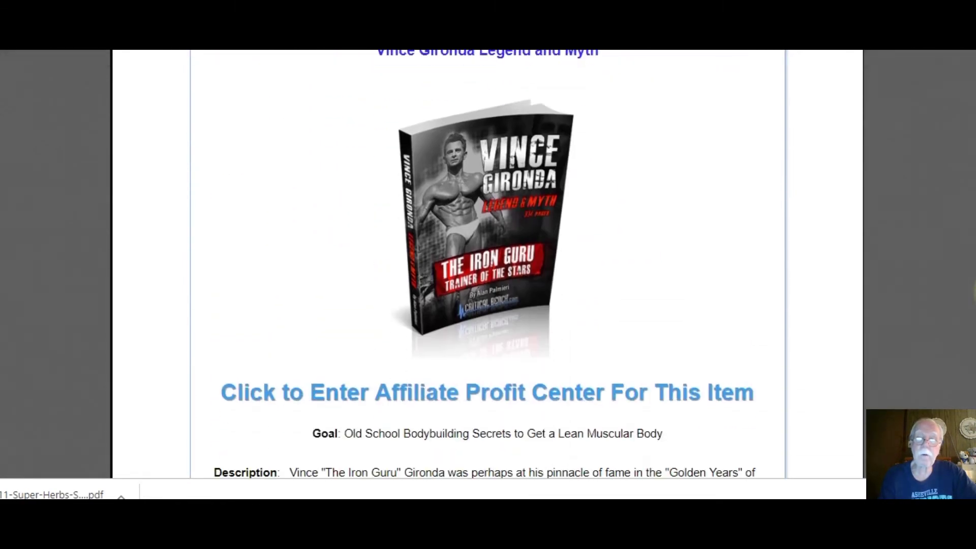
scroll(488, 264, down, 10)
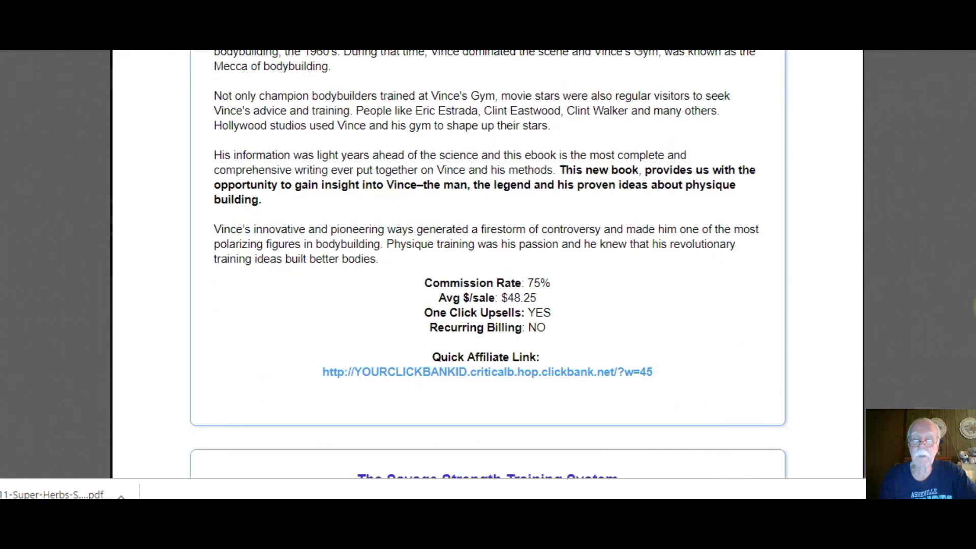
scroll(489, 265, down, 8)
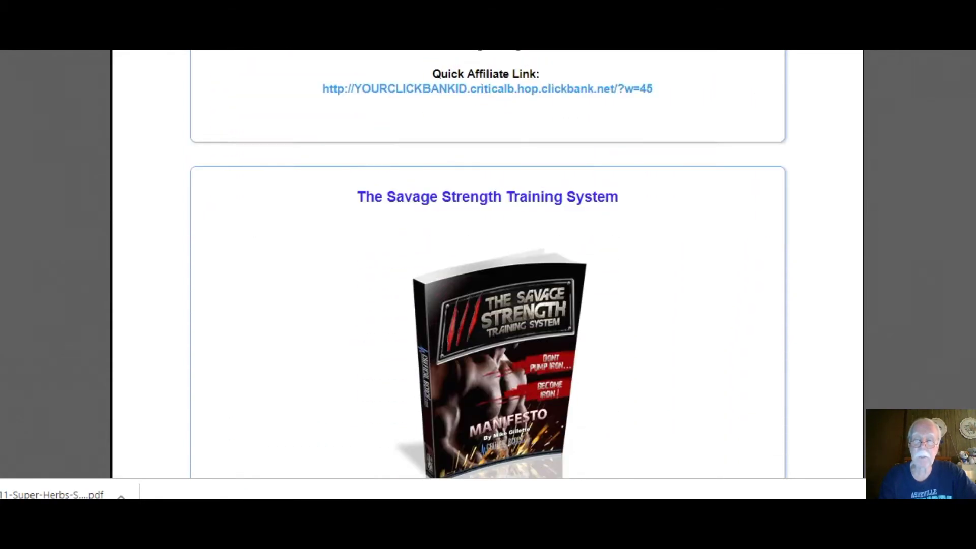
scroll(488, 264, down, 8)
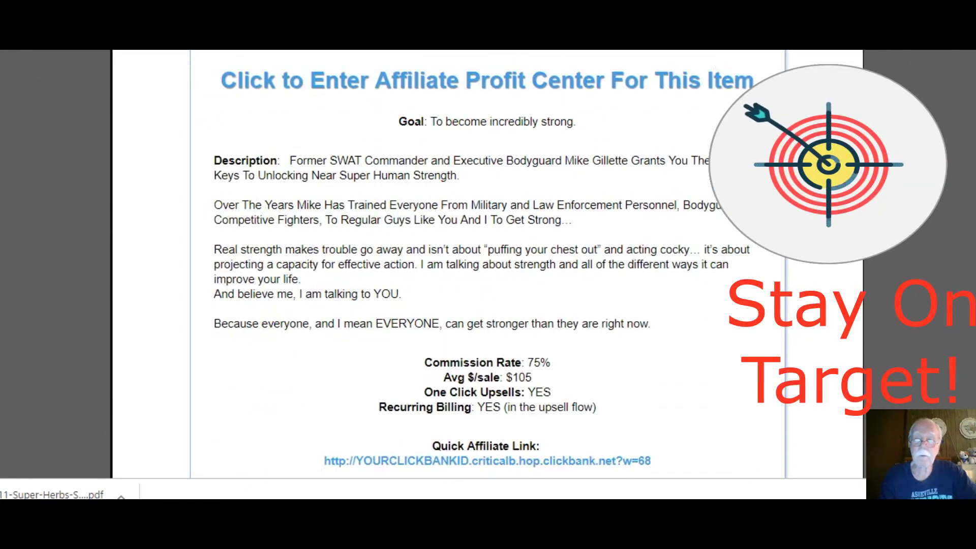
scroll(488, 265, down, 8)
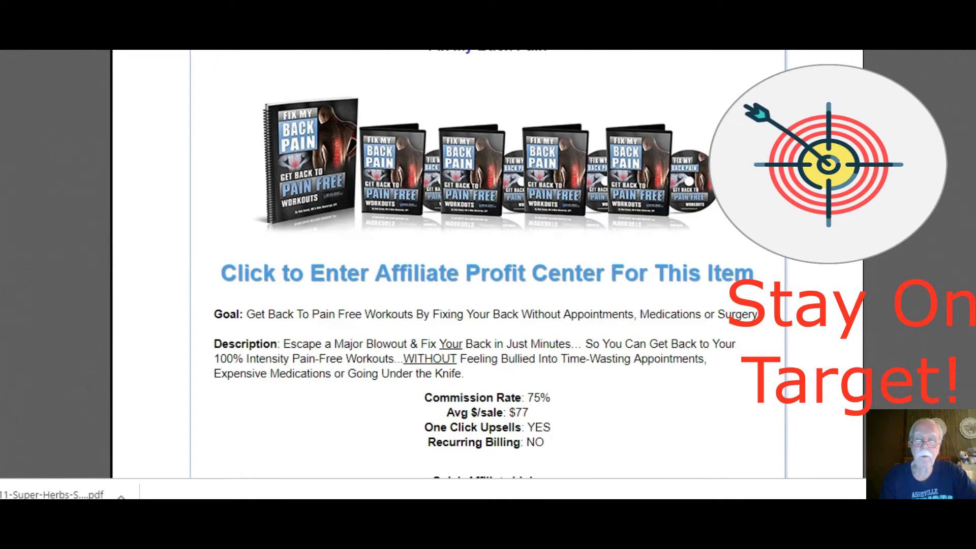
scroll(488, 264, down, 8)
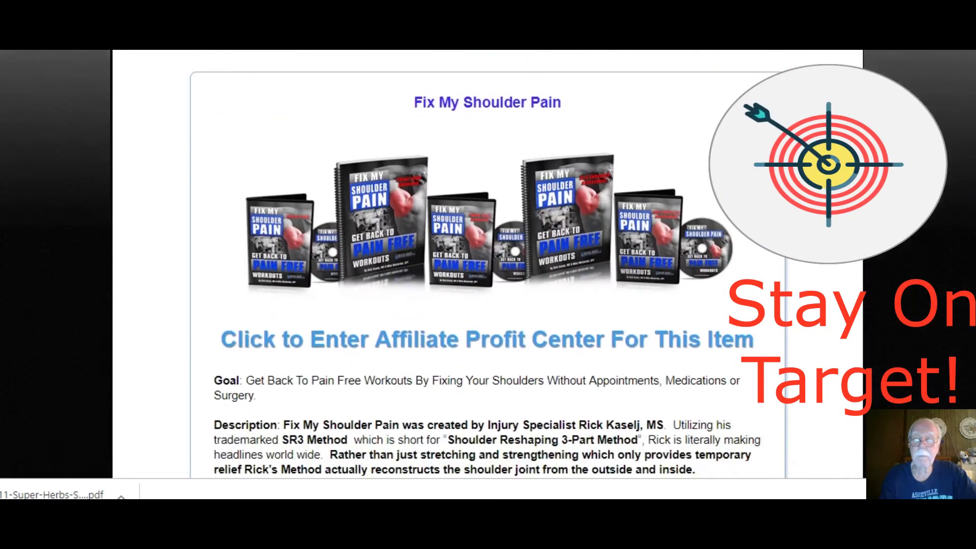
scroll(489, 265, down, 8)
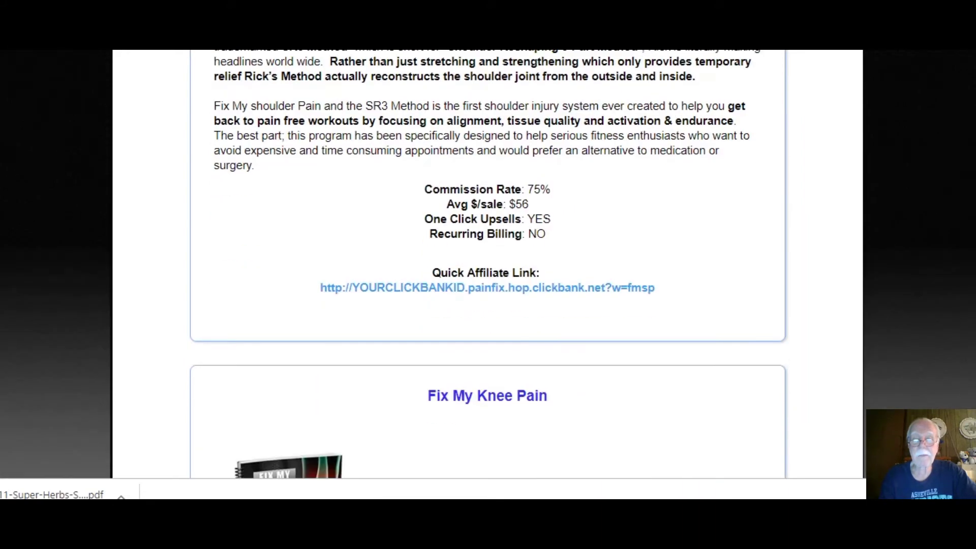
scroll(488, 265, up, 20)
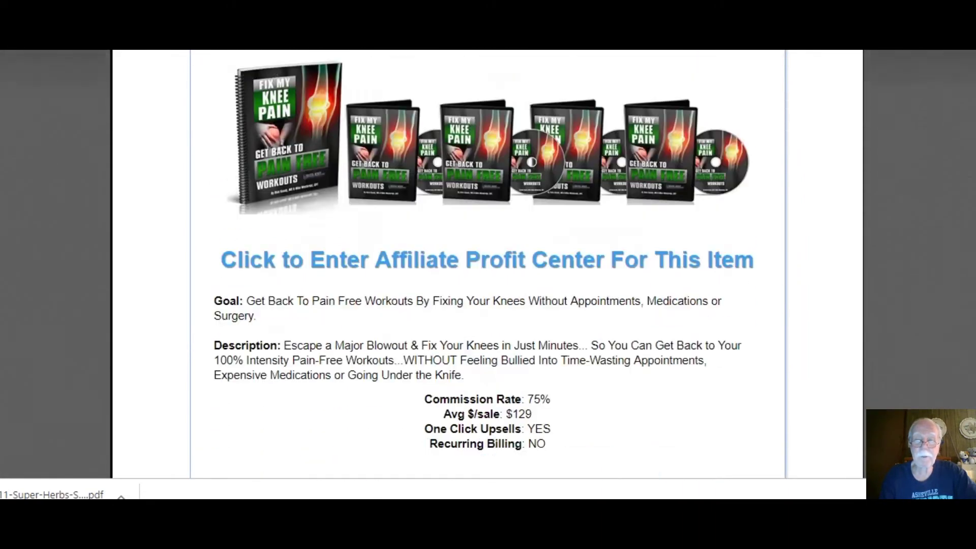
scroll(488, 264, up, 15)
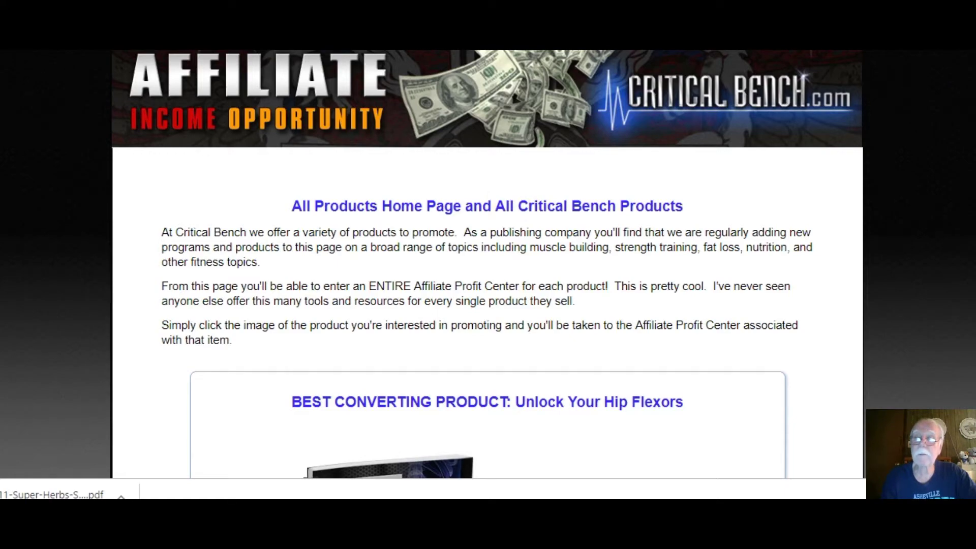
- Open the Affiliate Profit Center for the best converting product, Unlock Your Hip Flexors, and view its Getting Started page
scroll(488, 264, down, 10)
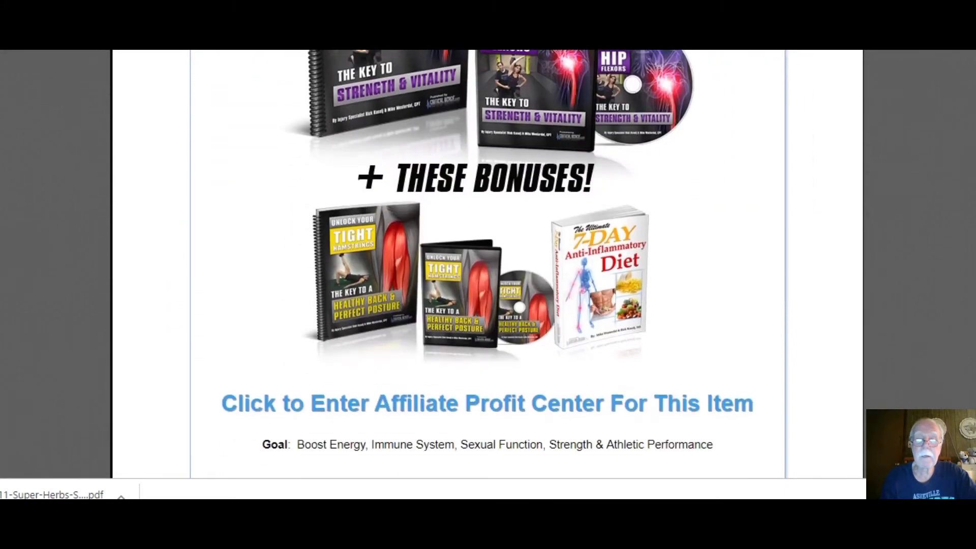
scroll(489, 265, down, 4)
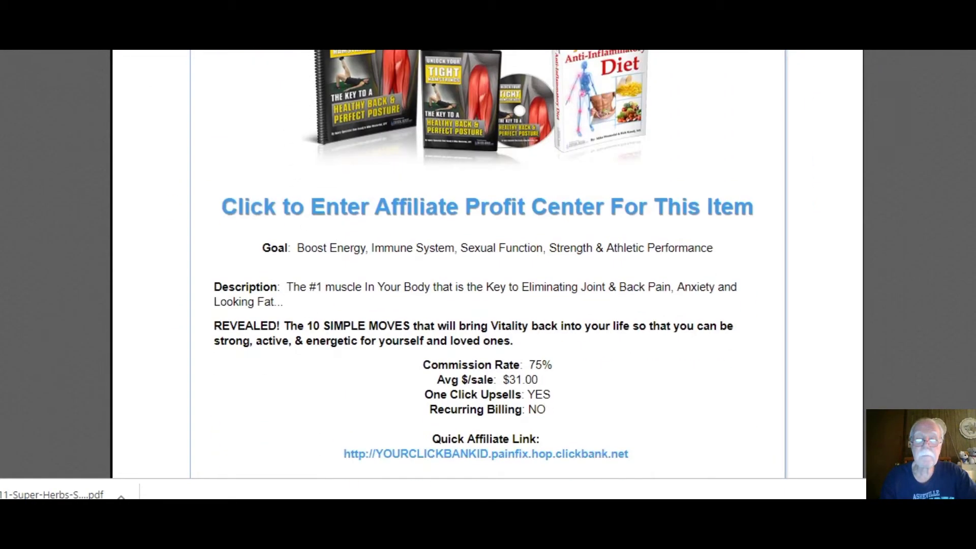
click(424, 208)
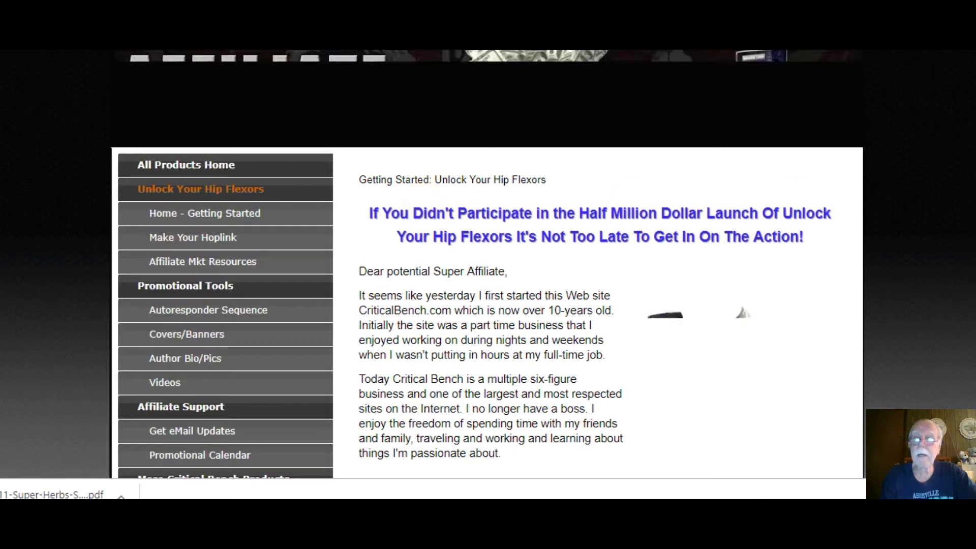
scroll(244, 242, down, 1)
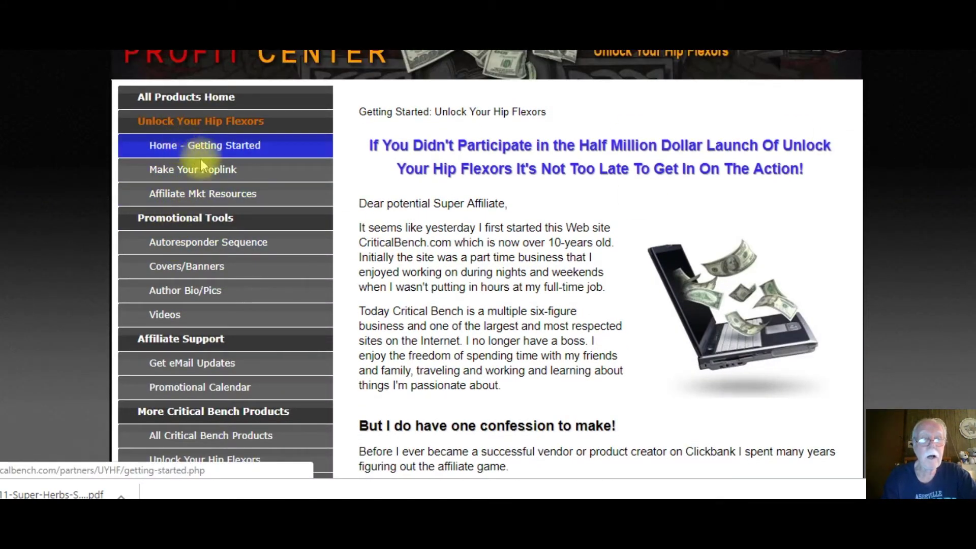
- Open the Affiliate Mkt Resources page for Unlock Your Hip Flexors and review the free affiliate marketing book downloads
click(199, 206)
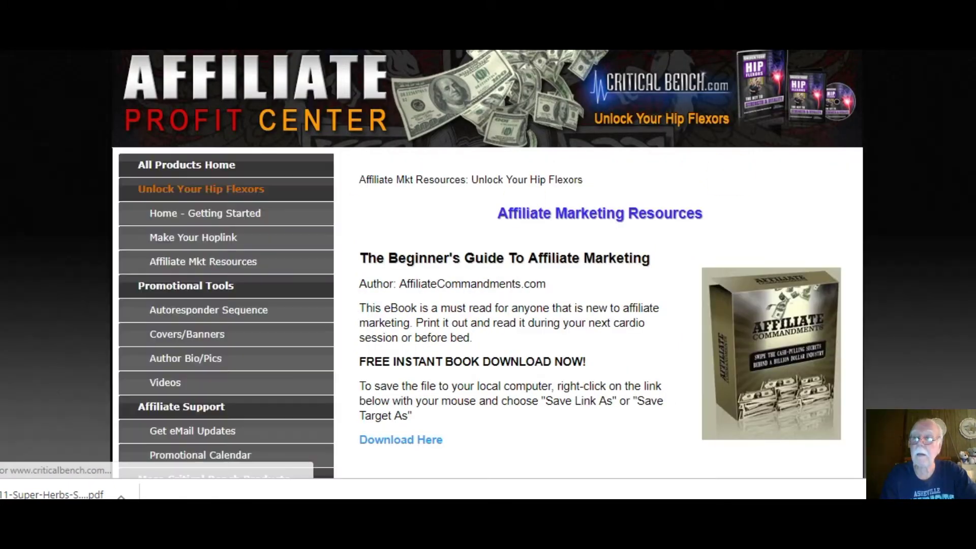
scroll(488, 265, down, 5)
scroll(488, 265, down, 7)
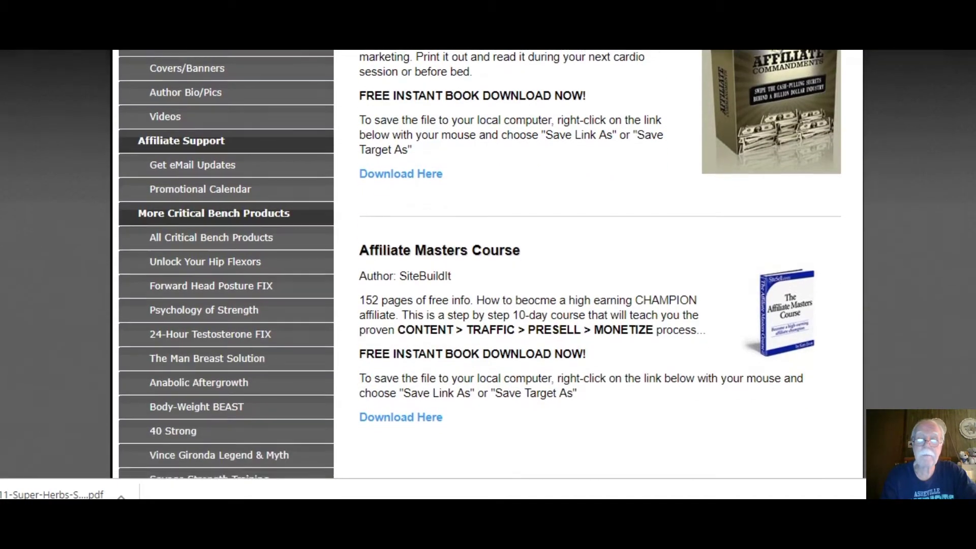
scroll(488, 265, up, 9)
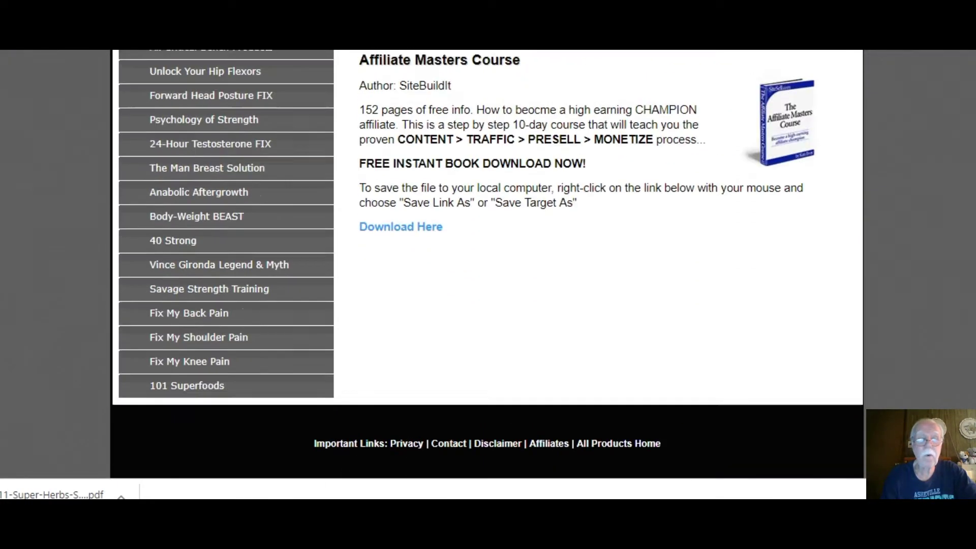
scroll(488, 265, up, 3)
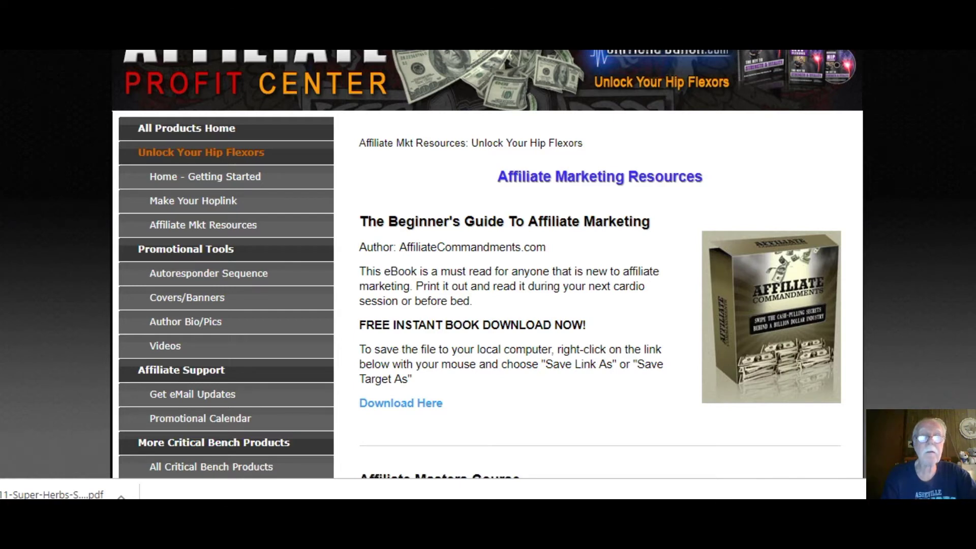
- Switch to the Halki Diabetes Remedy affiliate site, view its welcome page and open the Email Swipes / Creatives page
key(ctrl+Tab)
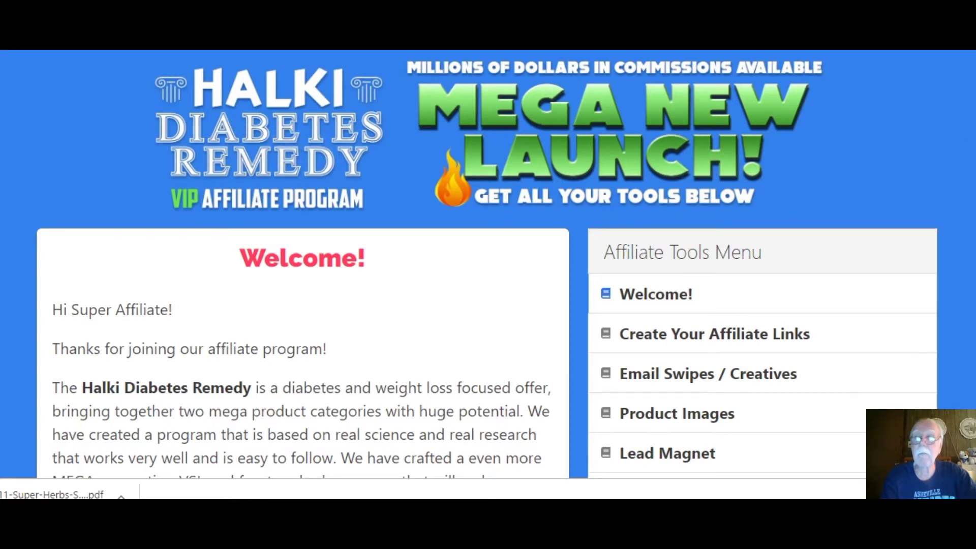
scroll(488, 265, down, 4)
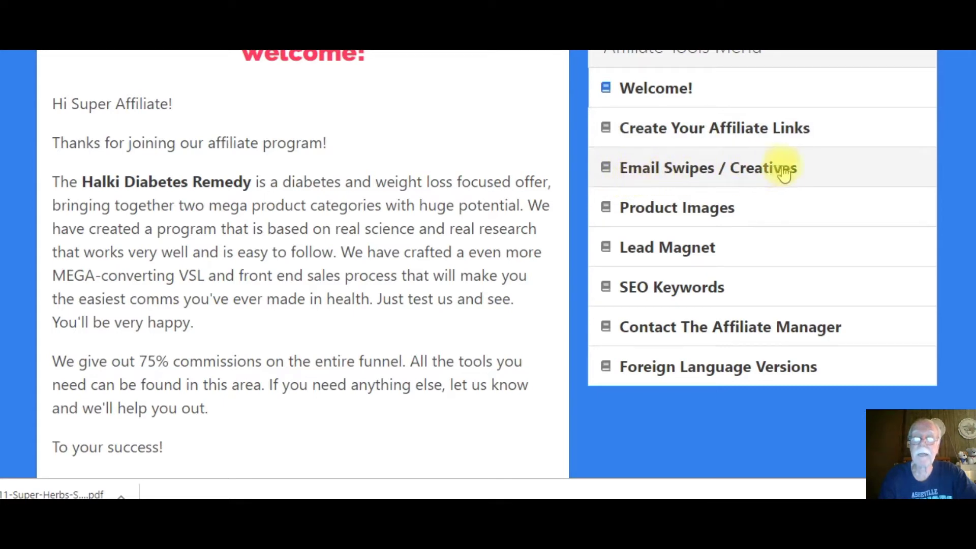
click(667, 171)
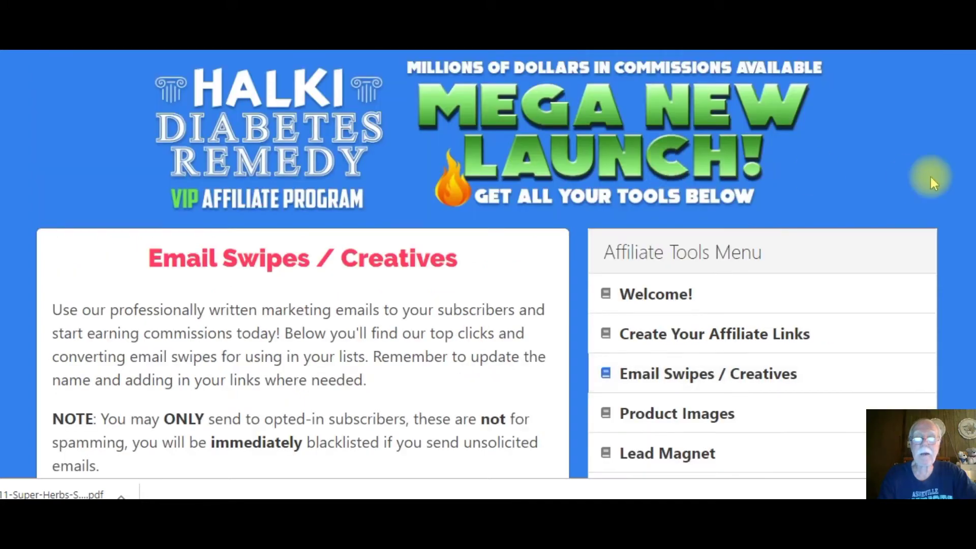
- Review the email swipe instructions, expert tips and Email Swipe Packet #1 download on the Email Swipes / Creatives page
scroll(488, 264, down, 8)
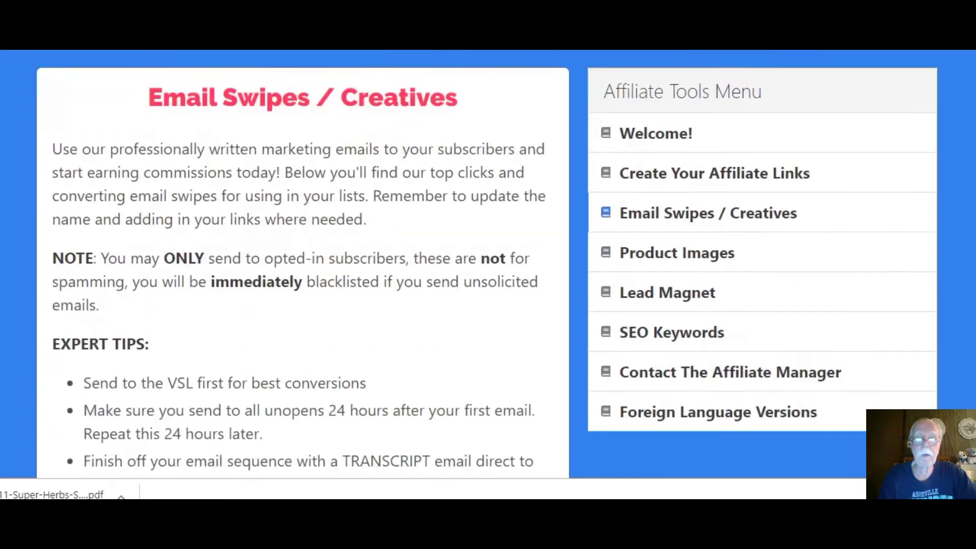
scroll(487, 264, down, 1)
scroll(487, 264, up, 4)
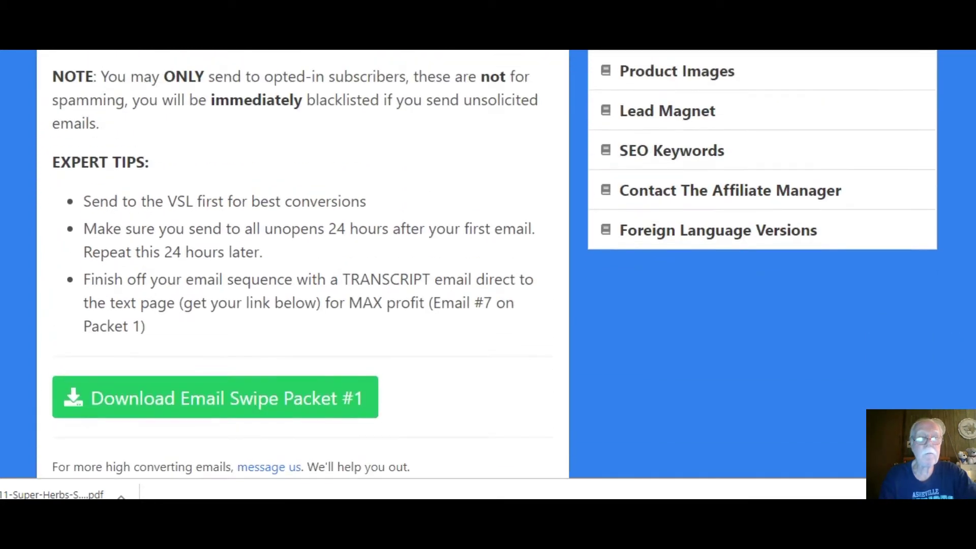
scroll(487, 263, up, 3)
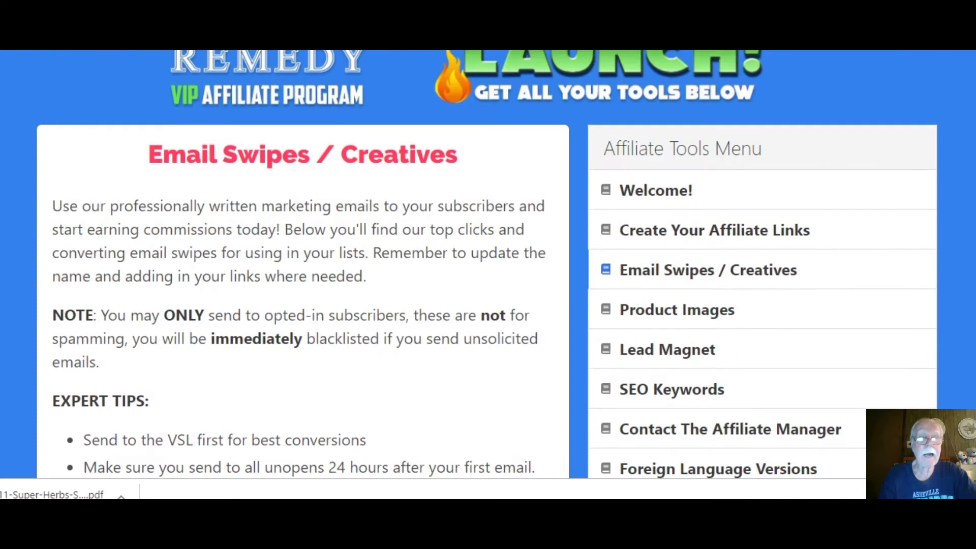
scroll(487, 264, down, 2)
scroll(487, 264, down, 2)
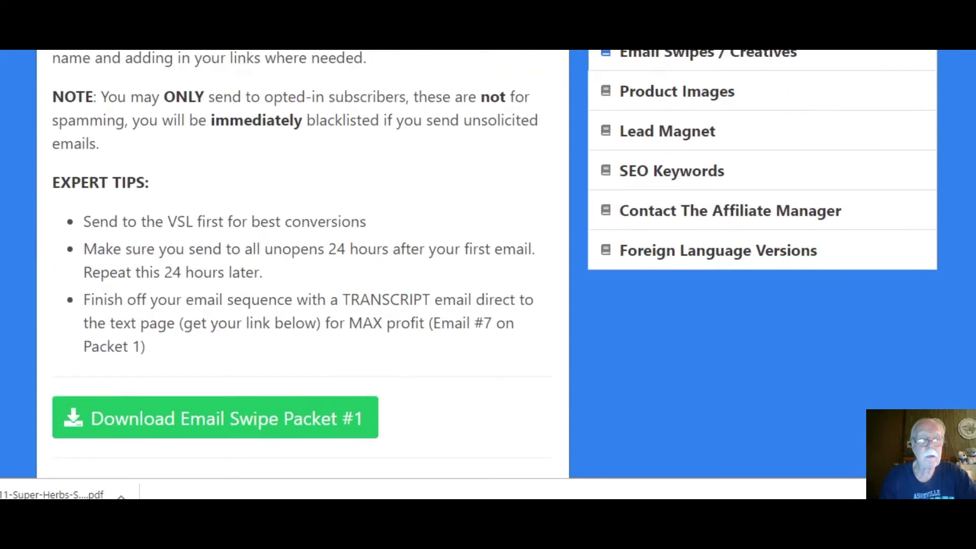
scroll(470, 425, down, 1)
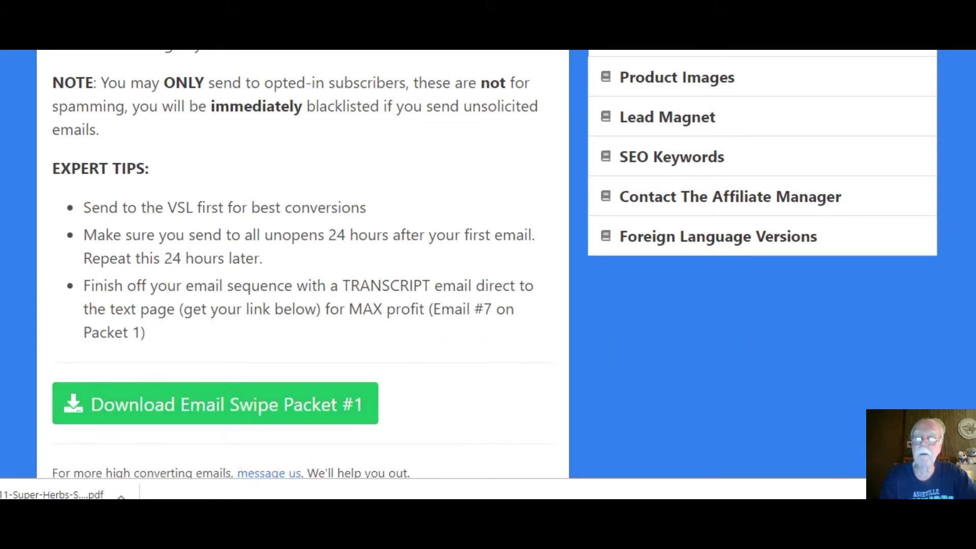
scroll(488, 265, down, 1)
scroll(488, 265, up, 3)
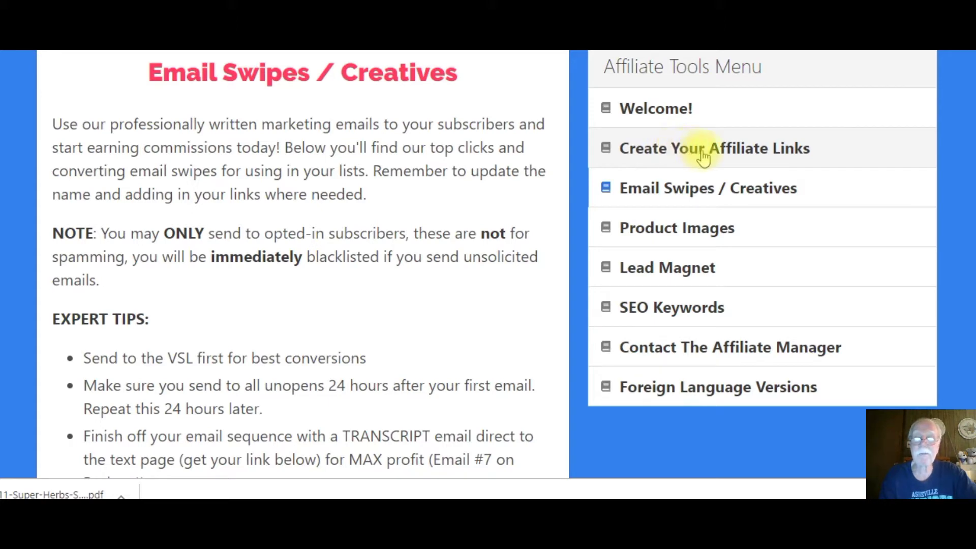
- Open the Product Images page and look over the logos, book covers and bonus images offered to affiliates
click(681, 233)
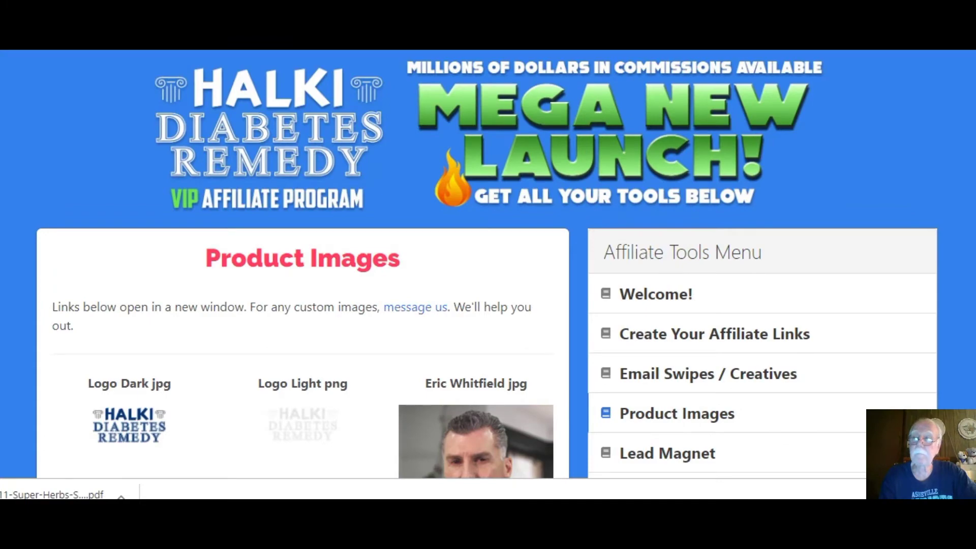
scroll(488, 265, down, 8)
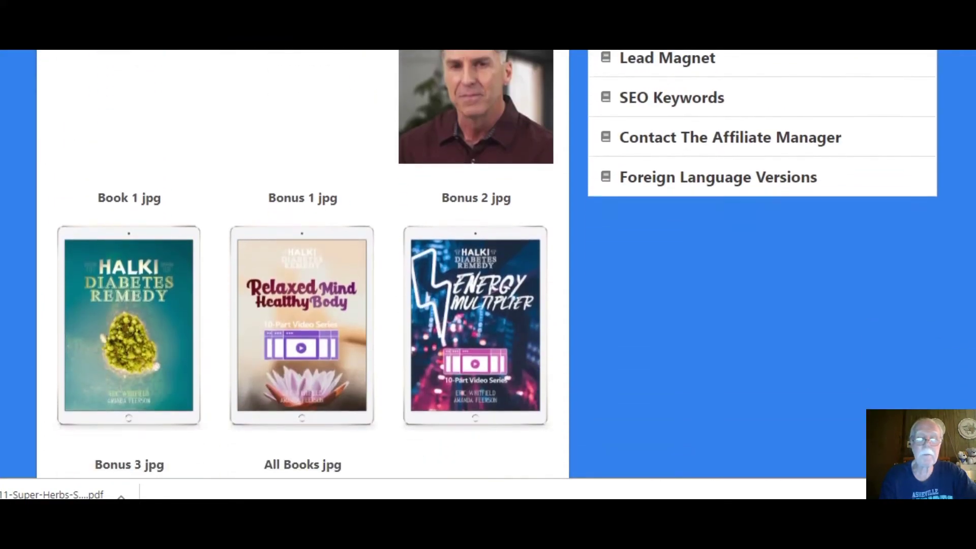
scroll(489, 264, up, 6)
scroll(681, 204, down, 4)
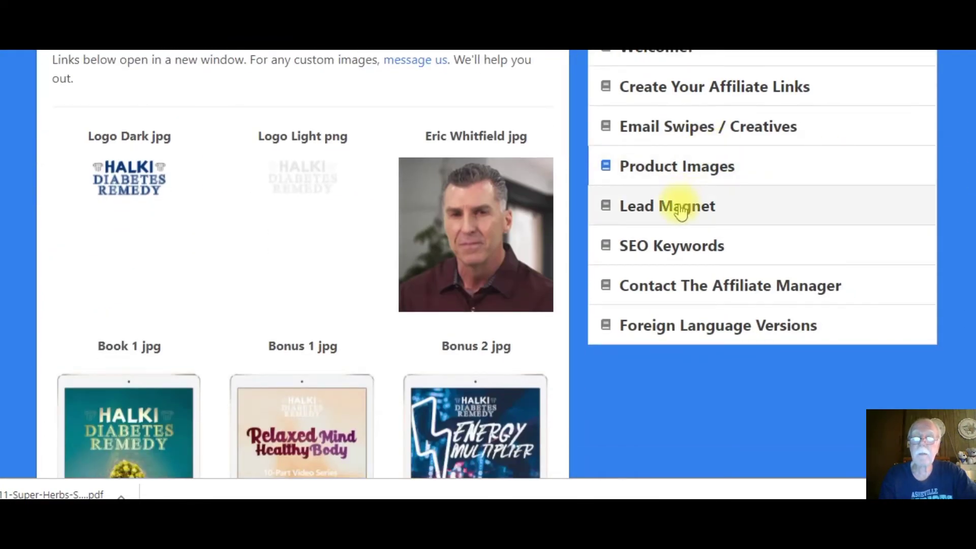
- Open the Lead Magnet page and review the PDF and cover downloads and the two options for serving the document
click(681, 205)
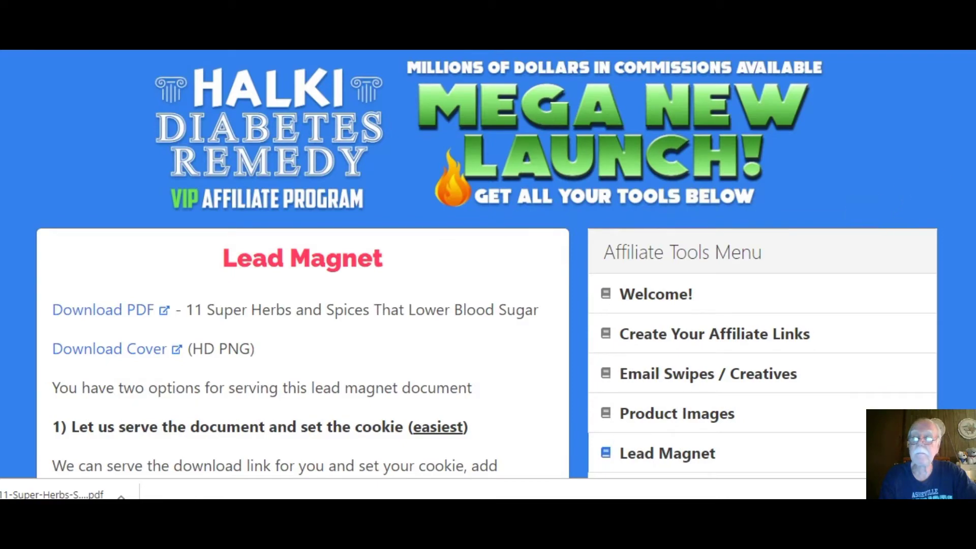
scroll(489, 265, down, 5)
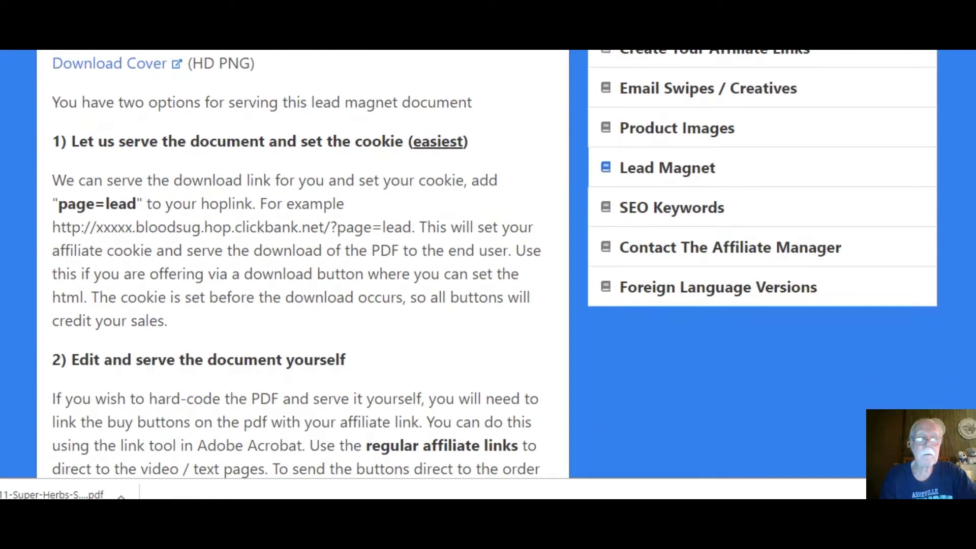
scroll(488, 265, down, 3)
scroll(488, 265, up, 8)
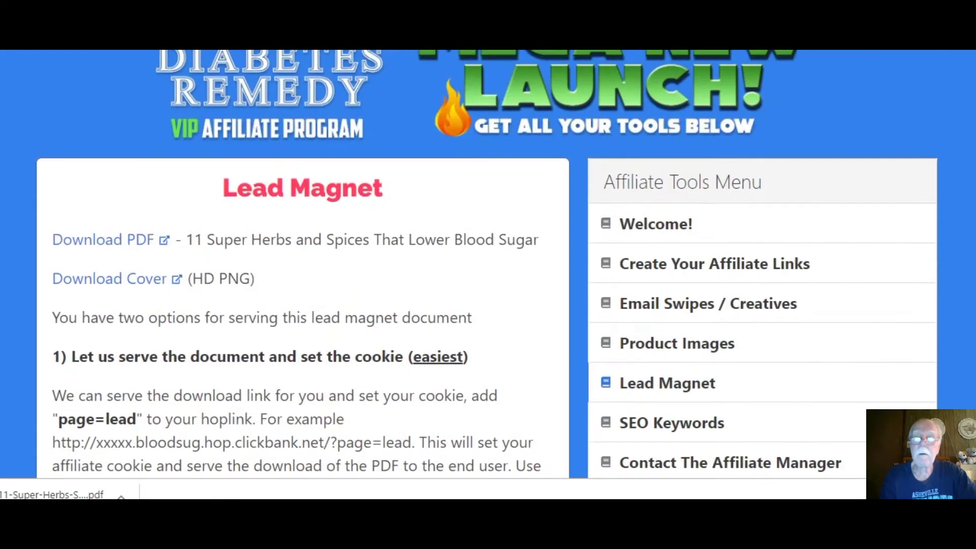
- Open the SEO Keywords page and view the keyword download offered for SEO campaigns
click(623, 425)
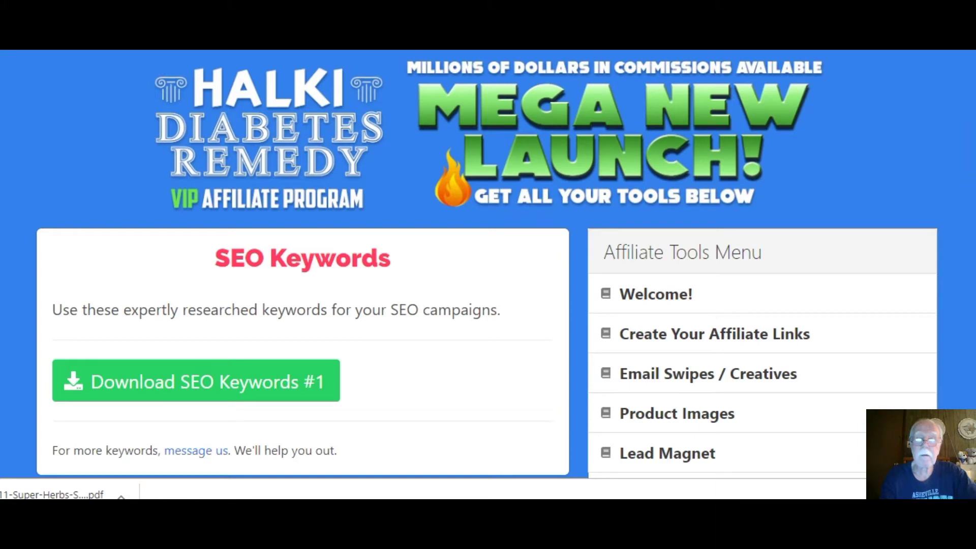
scroll(487, 265, down, 4)
scroll(487, 265, up, 4)
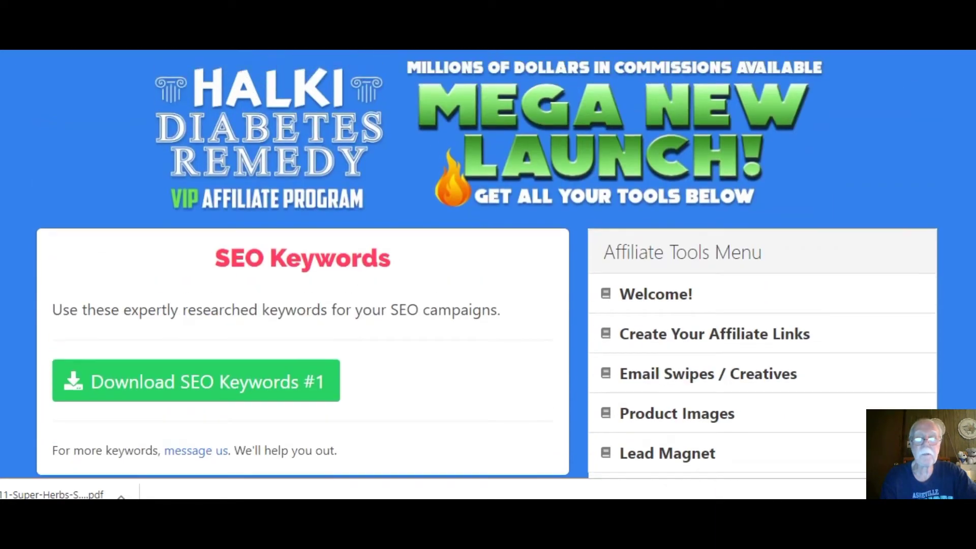
- Return to the Lead Magnet page and open the PDF "11 Super Herbs and Spices That Lower Blood Sugar"
click(686, 456)
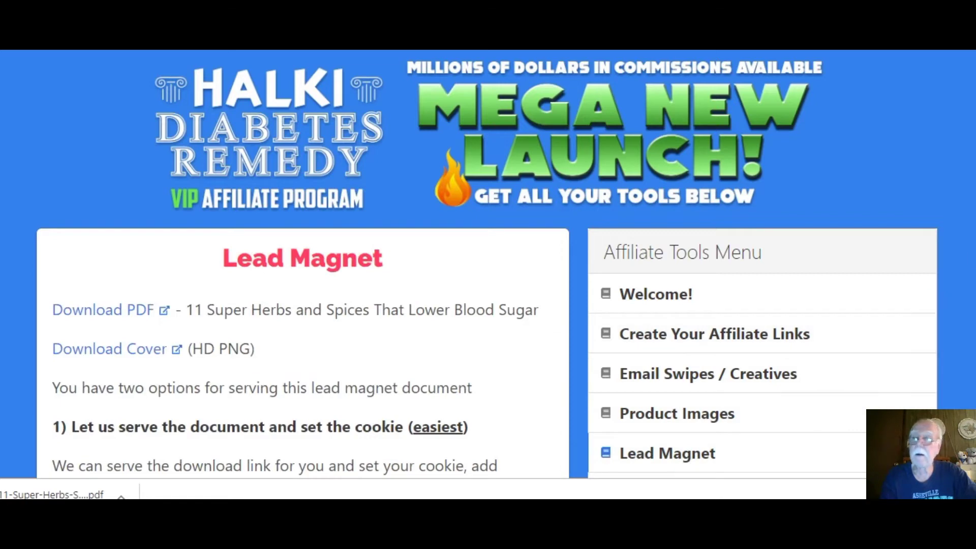
scroll(535, 300, down, 3)
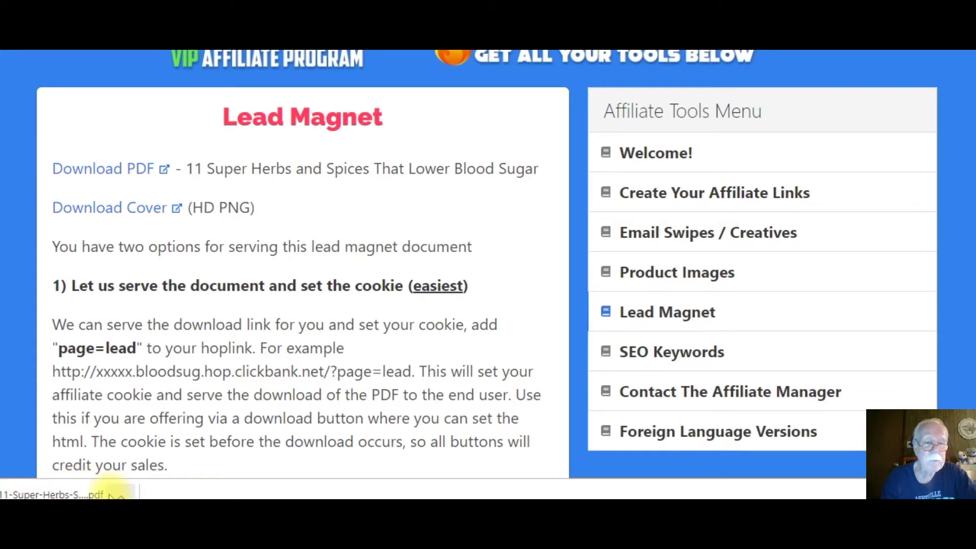
click(130, 175)
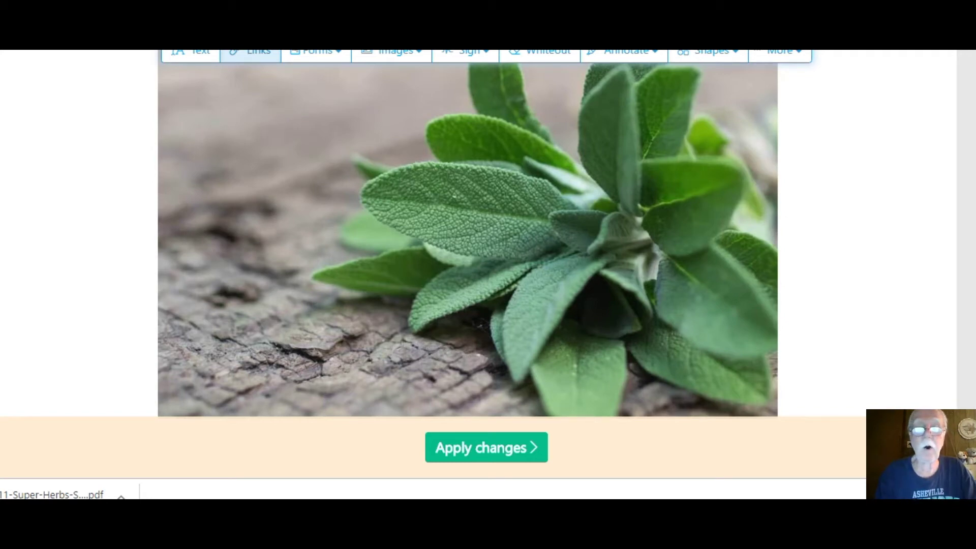
- Skim the lead magnet report in the PDF editor from the Sage chapter through to the closing questions and answers
scroll(488, 254, down, 6)
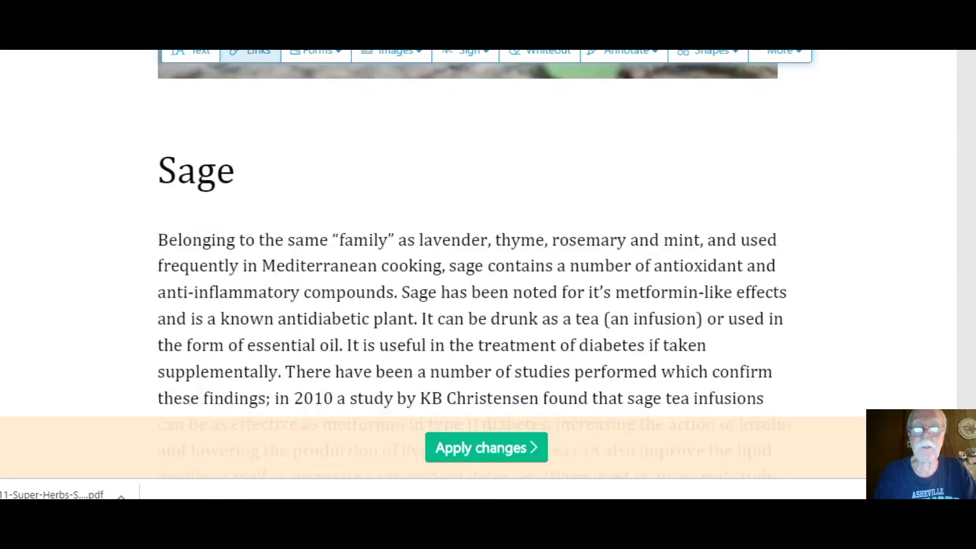
scroll(488, 254, down, 5)
scroll(488, 254, down, 5)
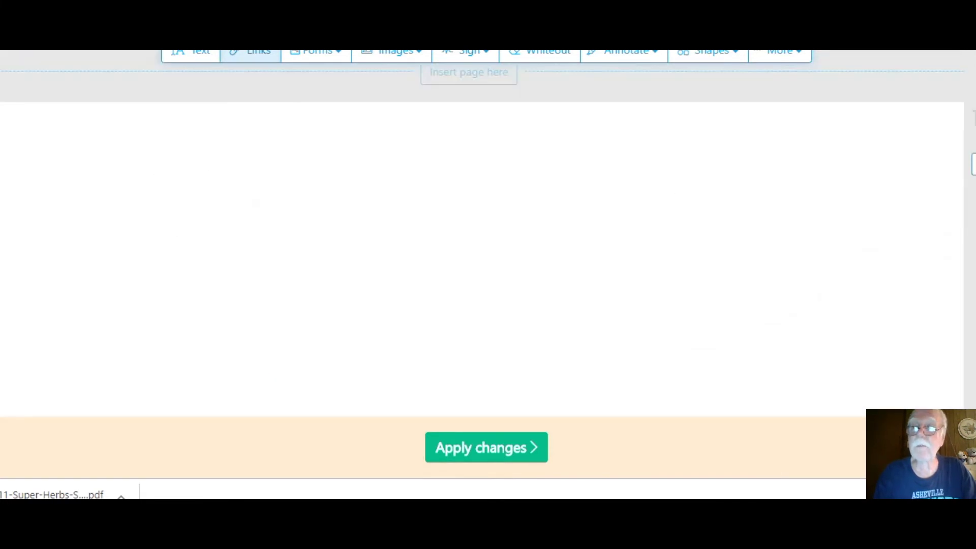
scroll(489, 255, down, 2)
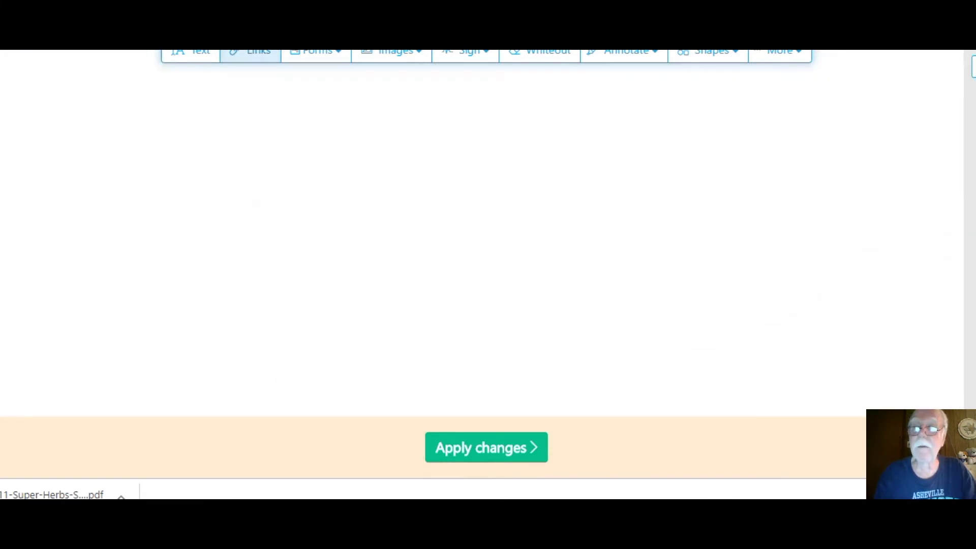
scroll(488, 254, down, 3)
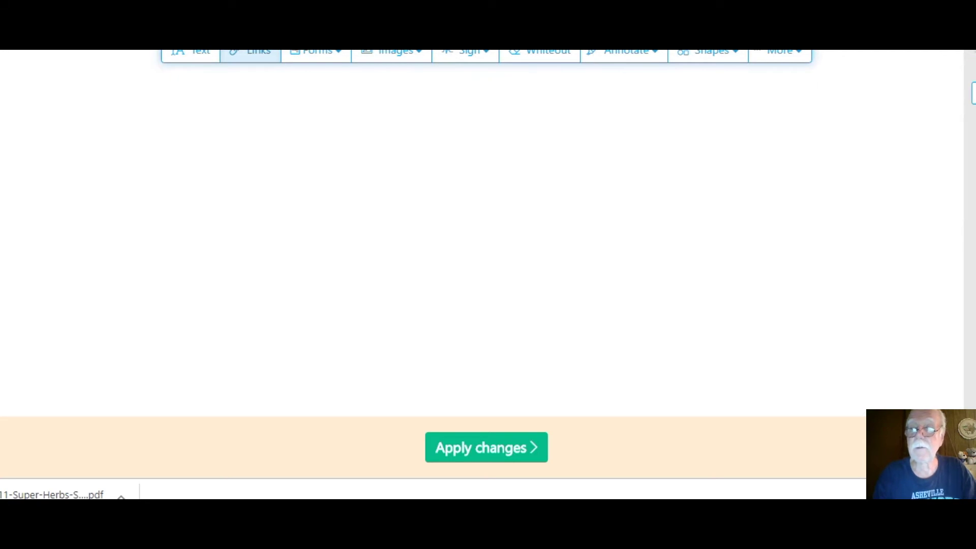
scroll(488, 254, up, 2)
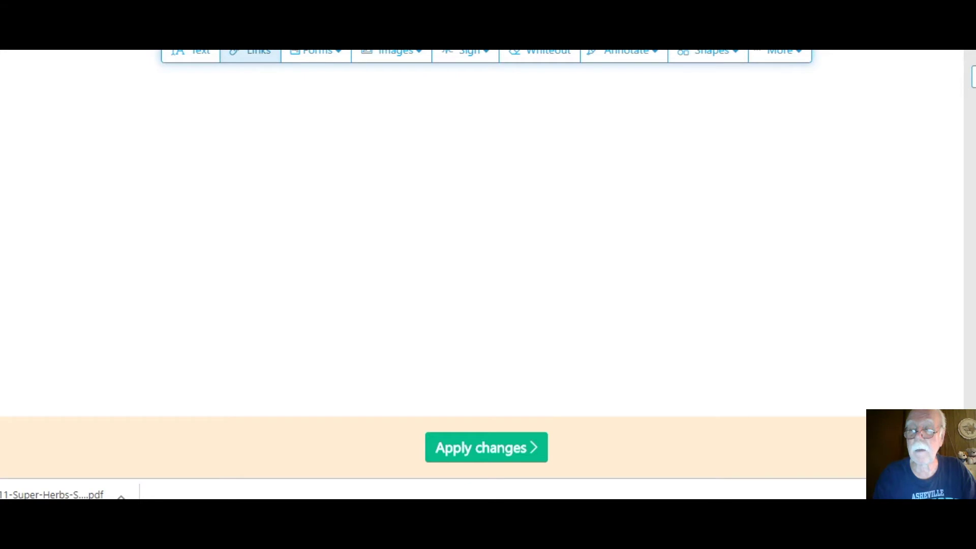
scroll(488, 254, up, 2)
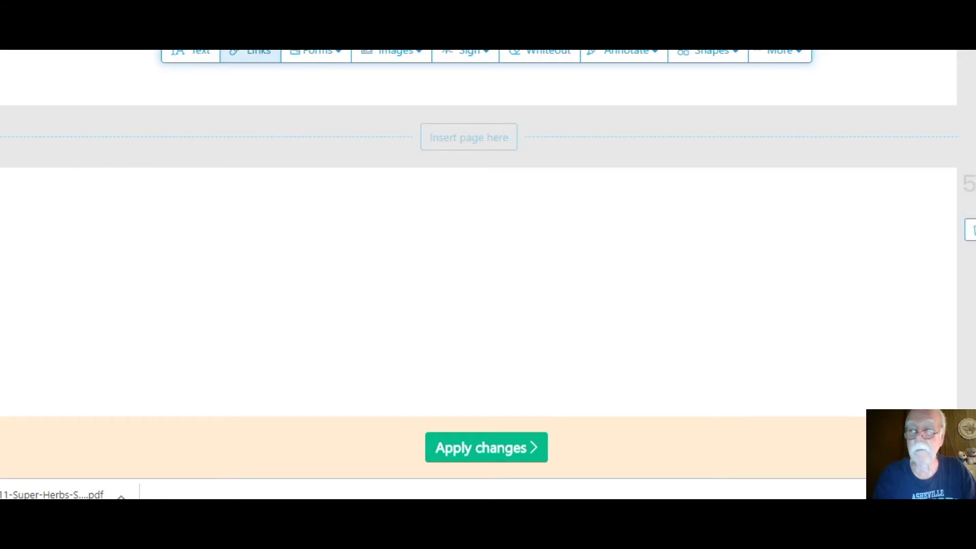
scroll(488, 253, up, 5)
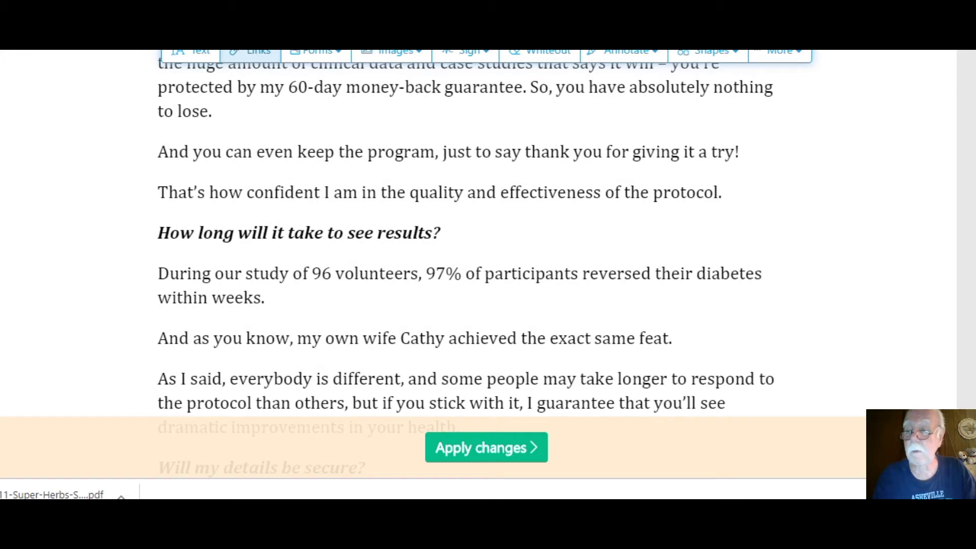
- Examine the report's closing pages, including the guarantee, the Get Instant Access banner and the thank-you note with its website link
scroll(159, 57, down, 10)
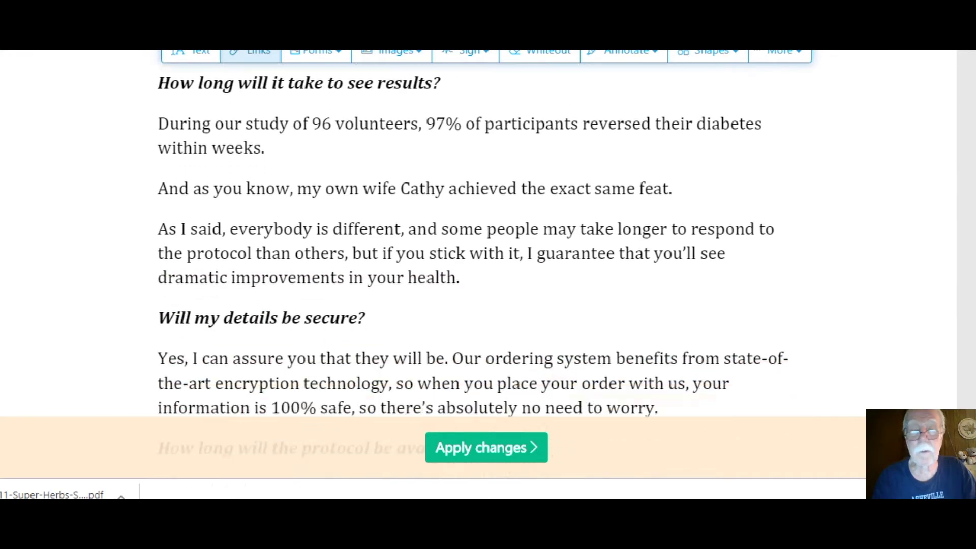
scroll(159, 57, down, 10)
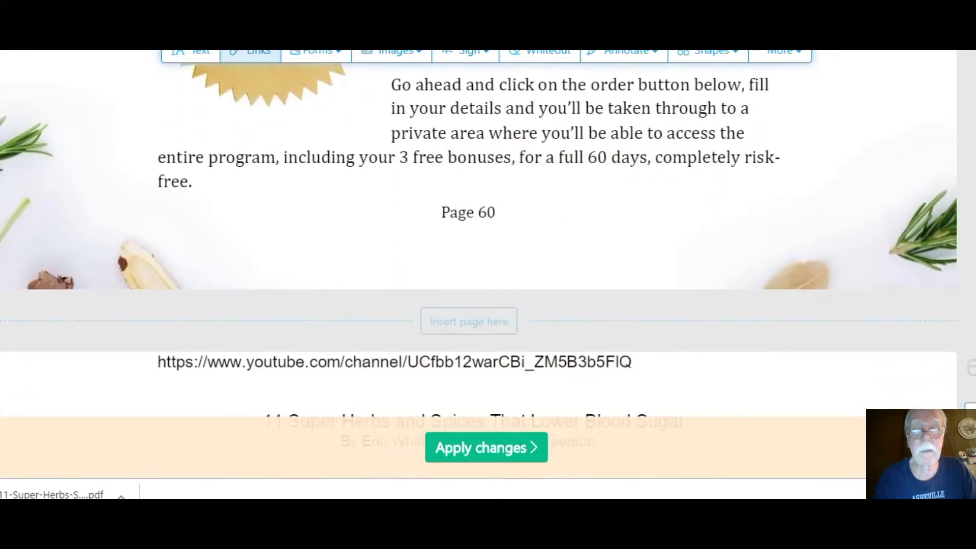
scroll(804, 194, down, 8)
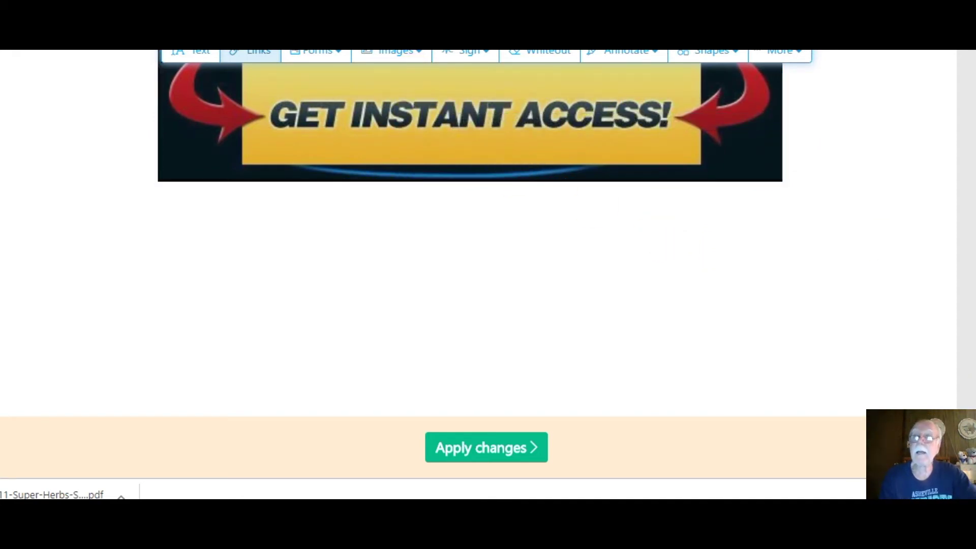
scroll(954, 139, up, 3)
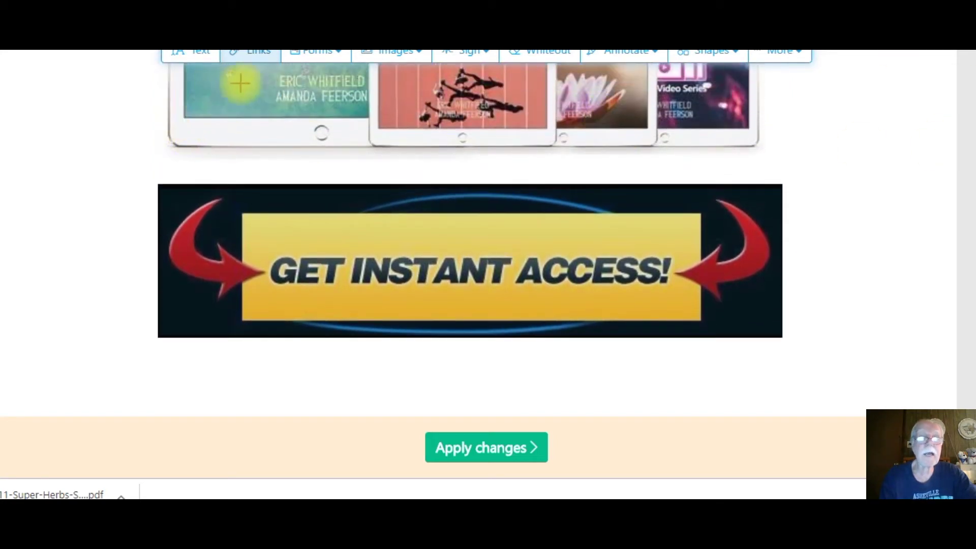
click(251, 61)
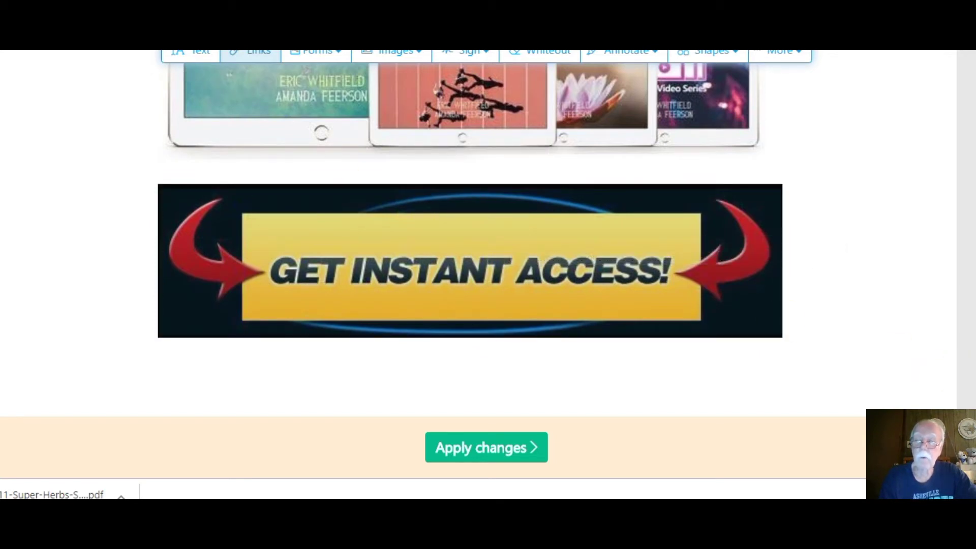
scroll(471, 228, down, 6)
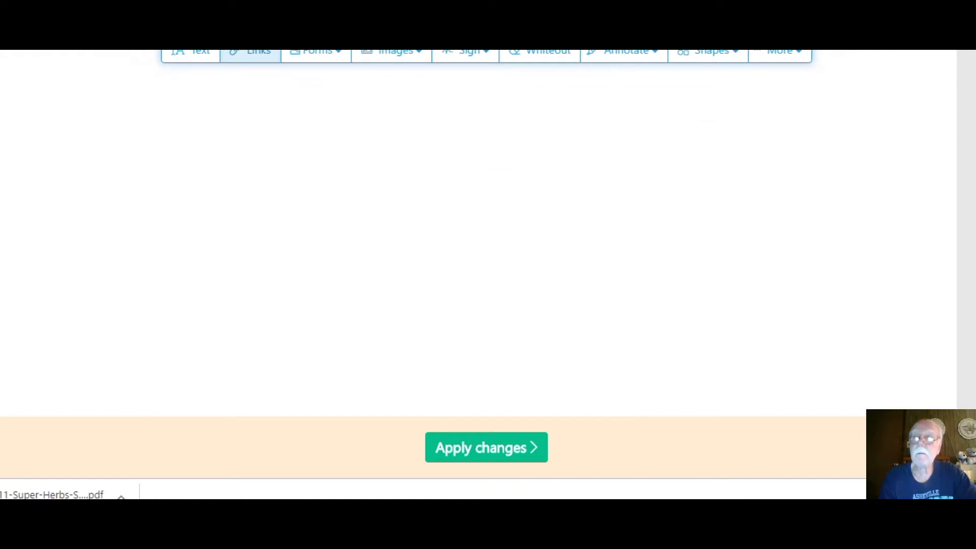
scroll(478, 230, up, 6)
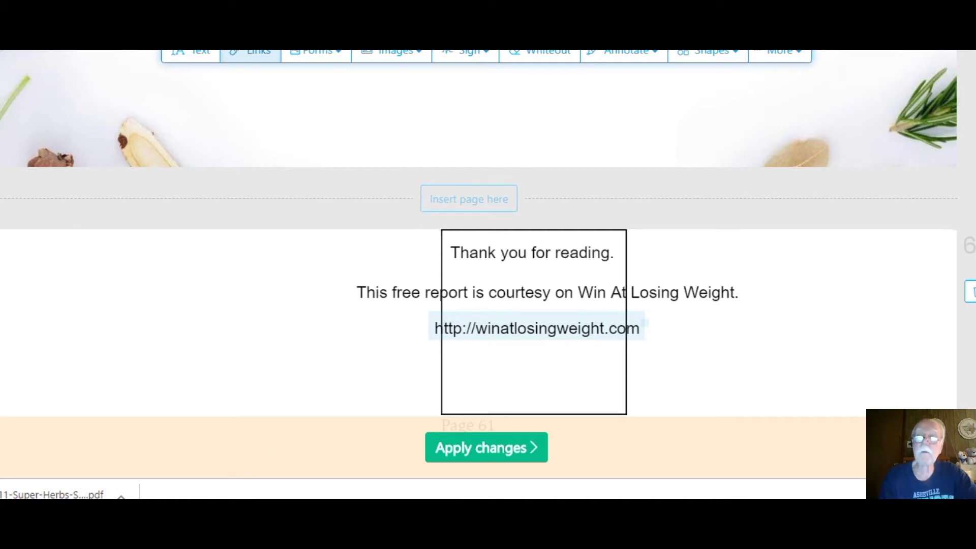
scroll(488, 244, up, 5)
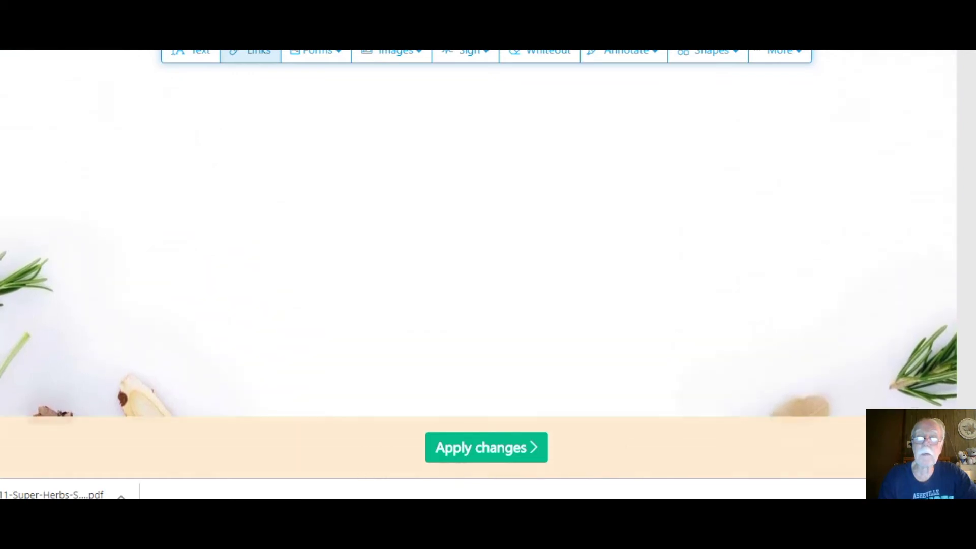
scroll(465, 225, up, 3)
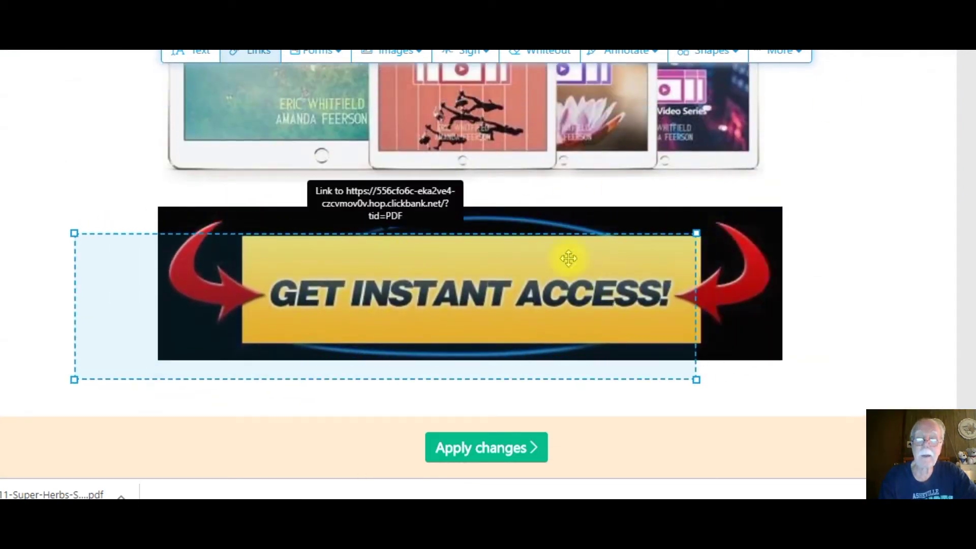
- Align the affiliate link area with the Get Instant Access banner and view its external URL setting
click(592, 279)
drag(593, 281, 681, 262)
click(328, 187)
click(346, 234)
click(405, 175)
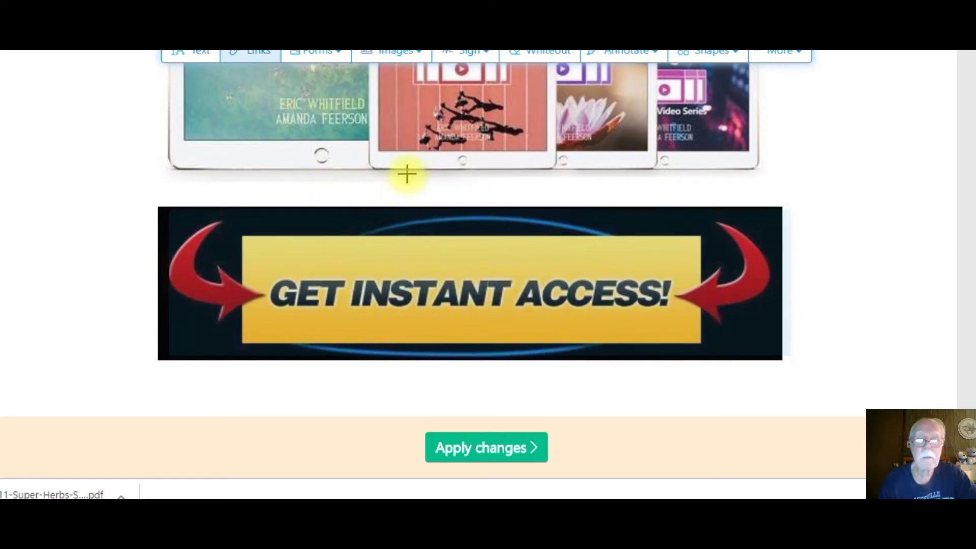
click(405, 230)
click(405, 229)
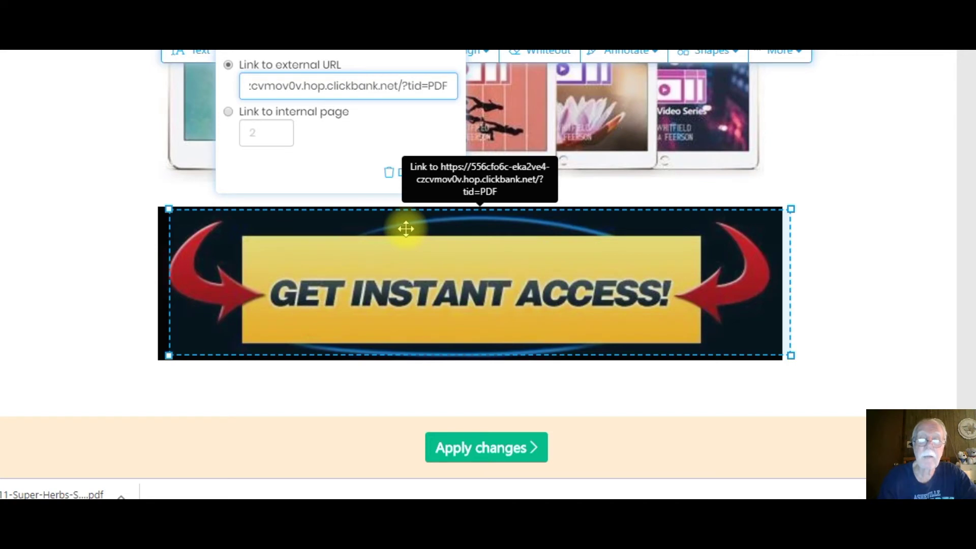
drag(405, 229, 402, 232)
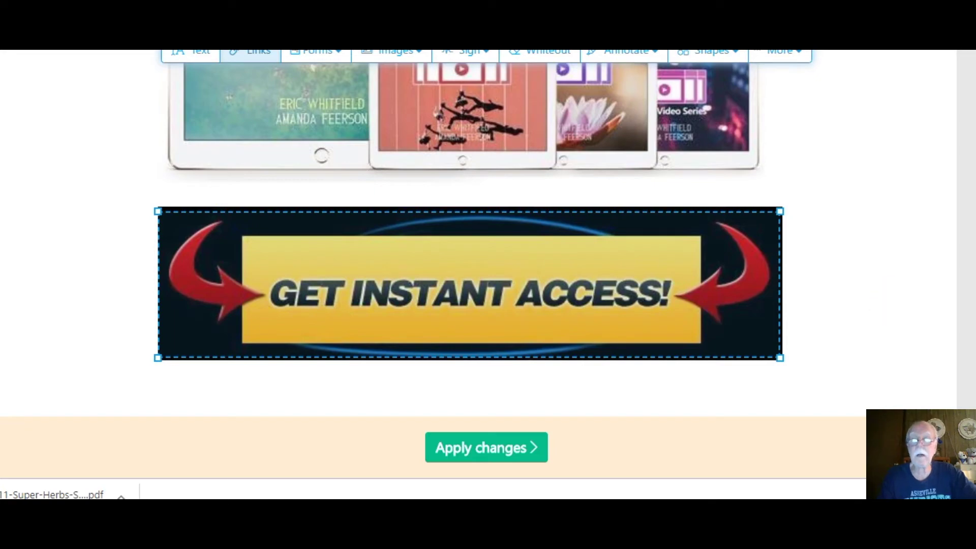
- Browse the report's herb chapters, cover page and Foreword to review the customized lead magnet
scroll(470, 253, down, 10)
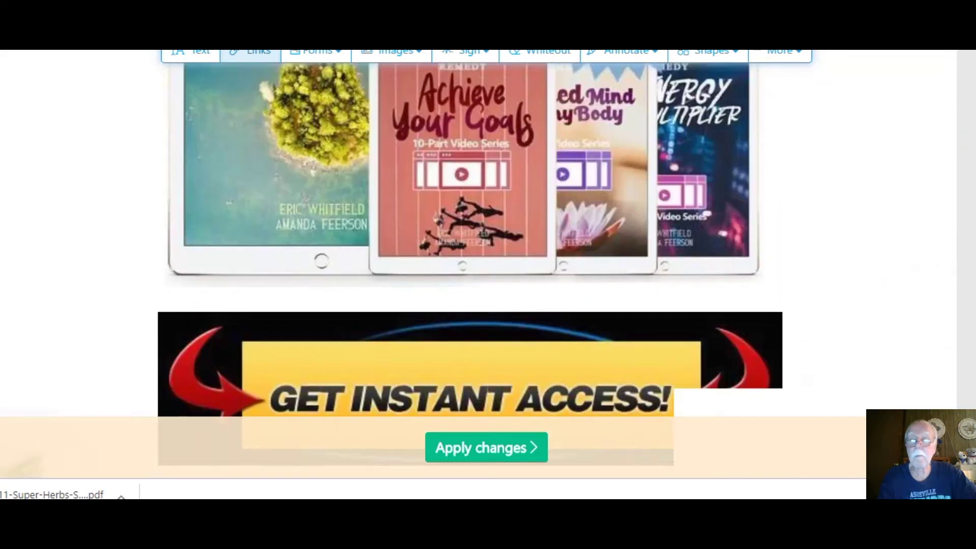
scroll(474, 254, down, 5)
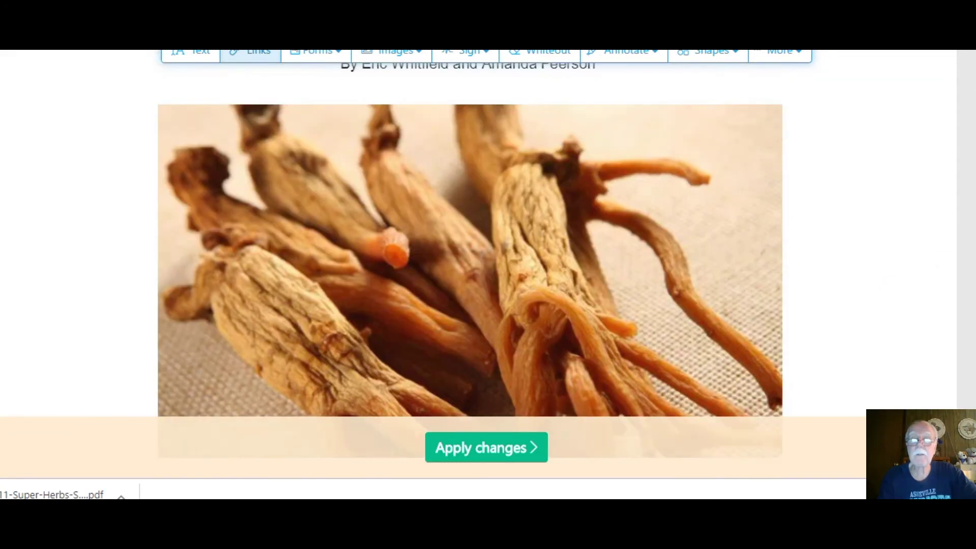
scroll(473, 255, down, 10)
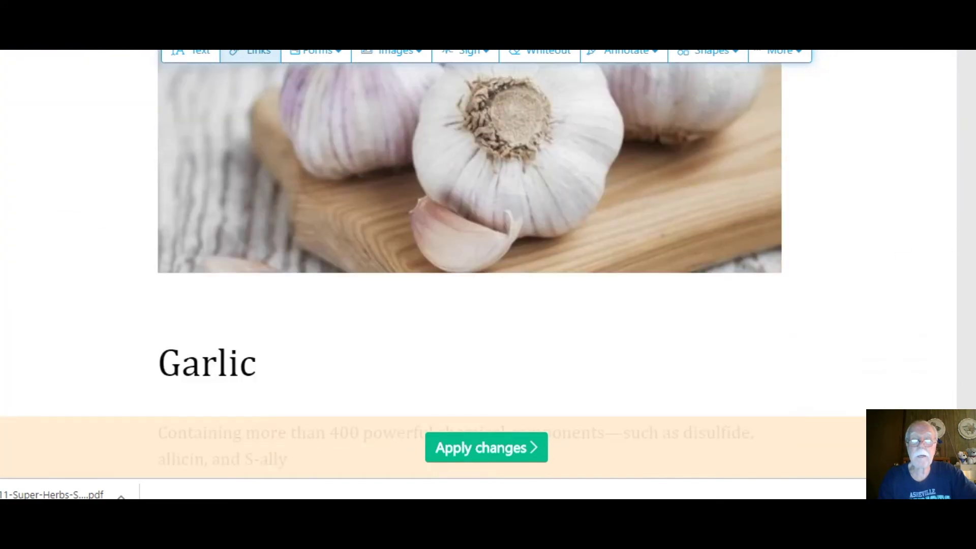
scroll(473, 255, up, 20)
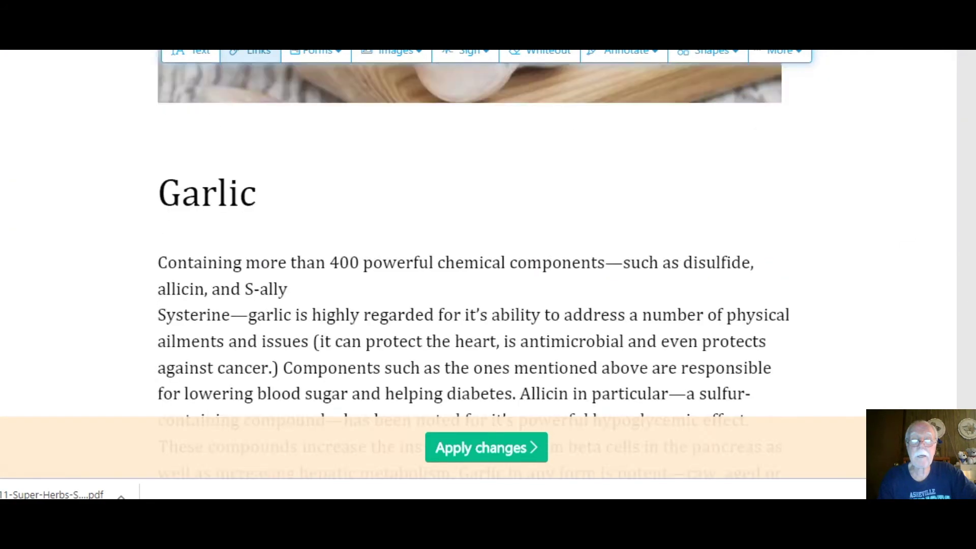
scroll(473, 253, up, 10)
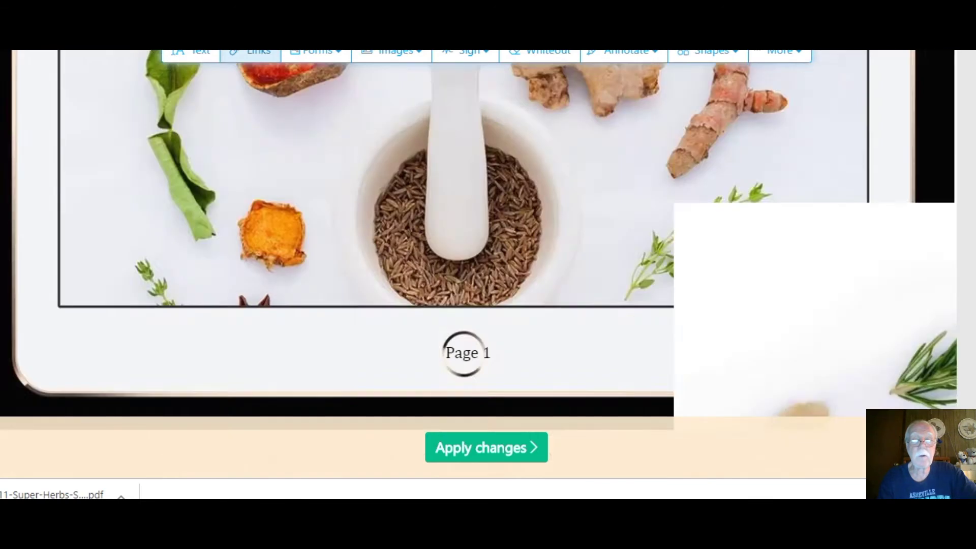
scroll(473, 254, down, 15)
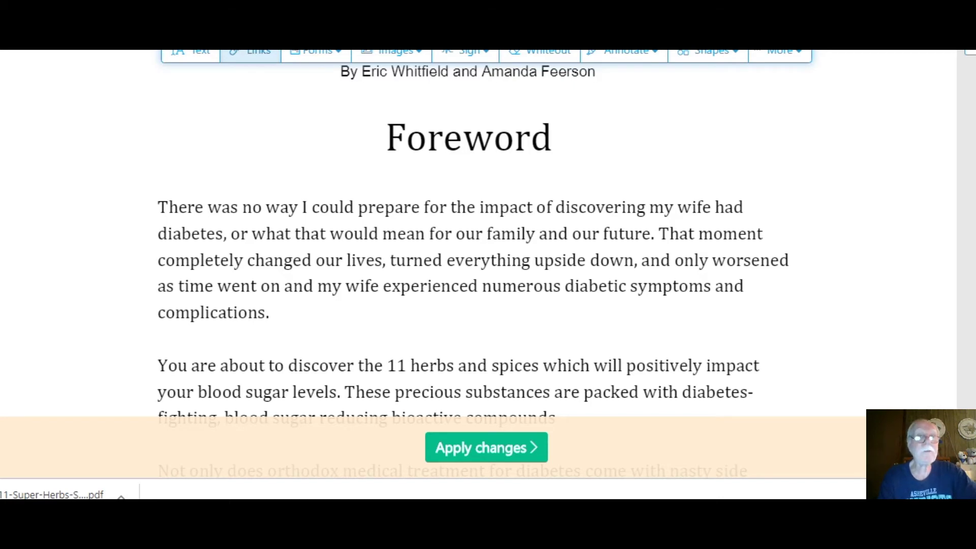
- Switch back to the Halki affiliate tools, open the SEO Keywords page and download SEO Keywords #1
key(ctrl+Tab)
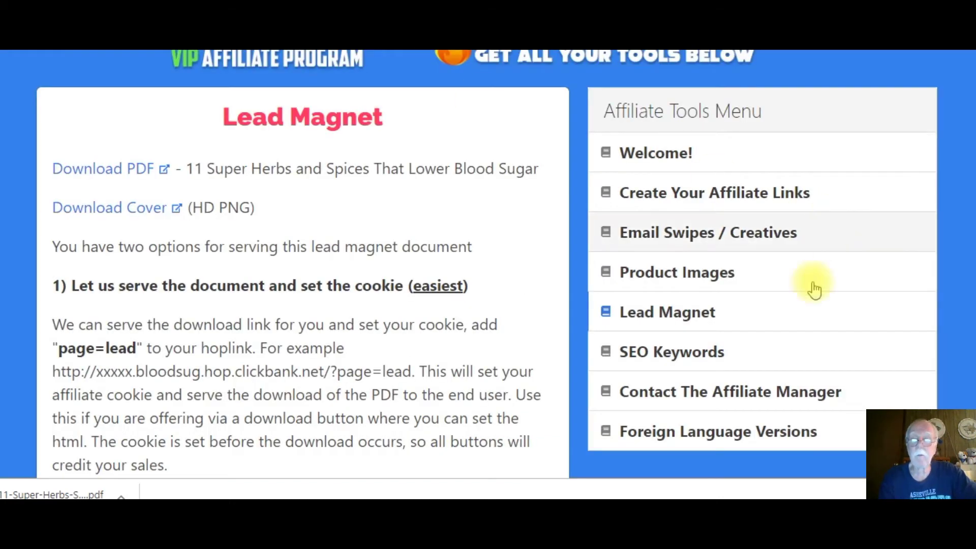
click(677, 351)
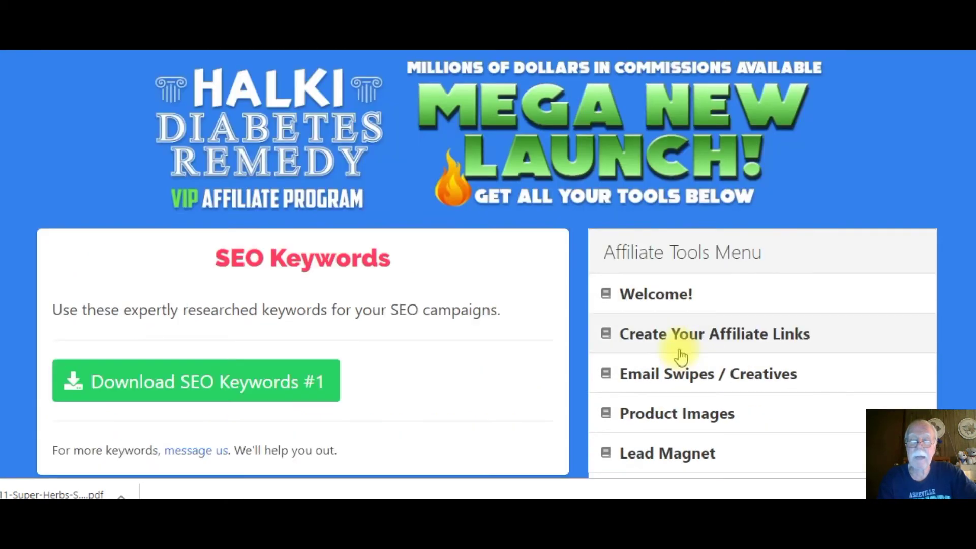
click(193, 382)
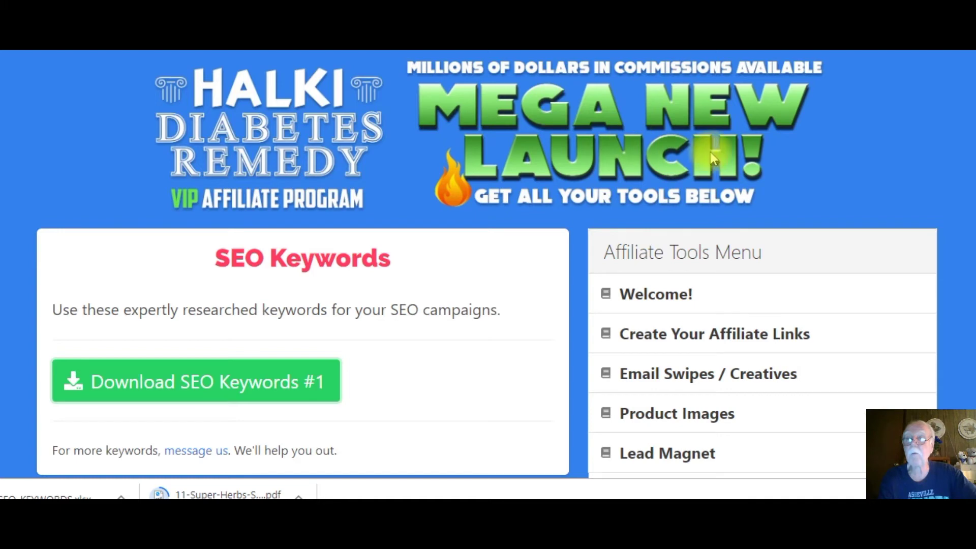
- Look over the remaining affiliate tools listed on the SEO Keywords page and switch to the Cinderella Solution affiliate page
scroll(488, 264, down, 6)
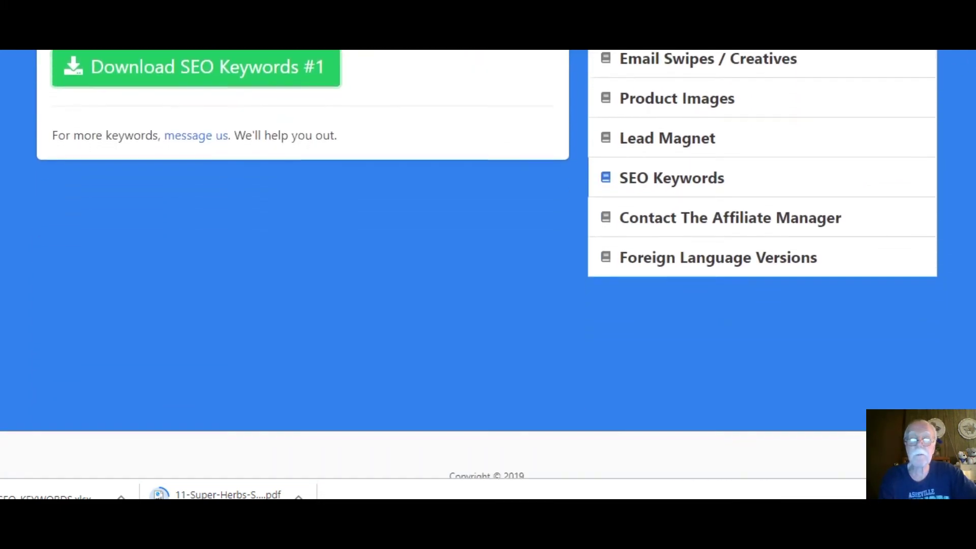
scroll(488, 265, down, 1)
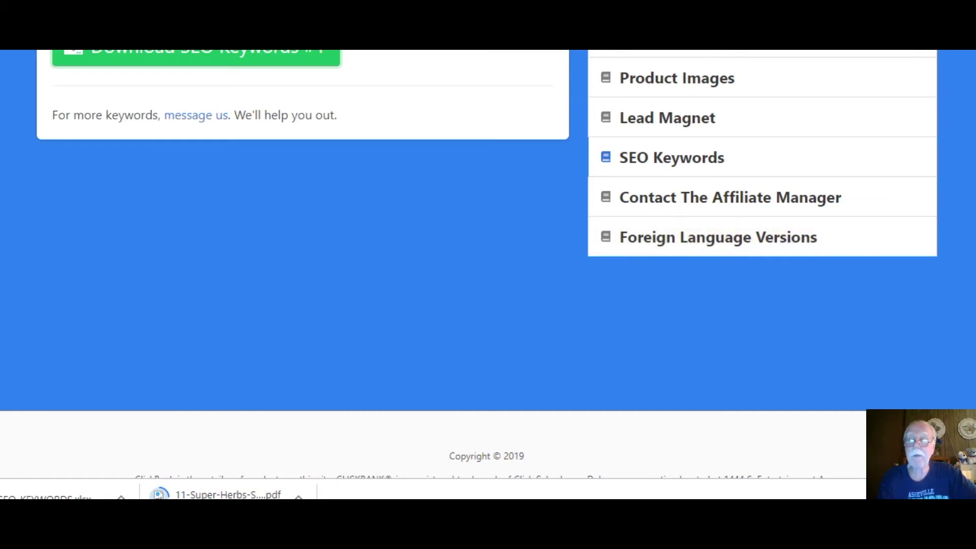
scroll(469, 265, up, 7)
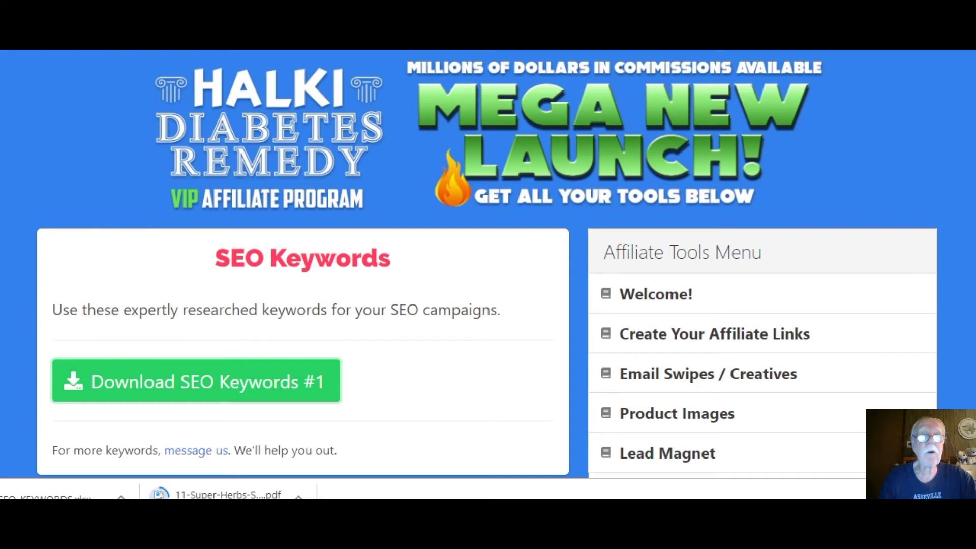
key(ctrl+Tab)
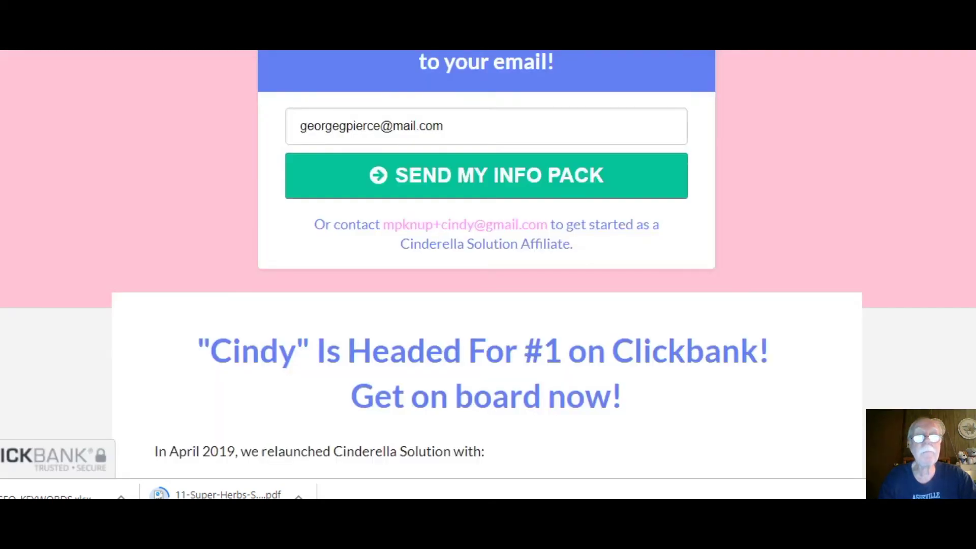
- Switch to the Keto Resource affiliate page and read through its affiliate terms and advertising rules
key(ctrl+Tab)
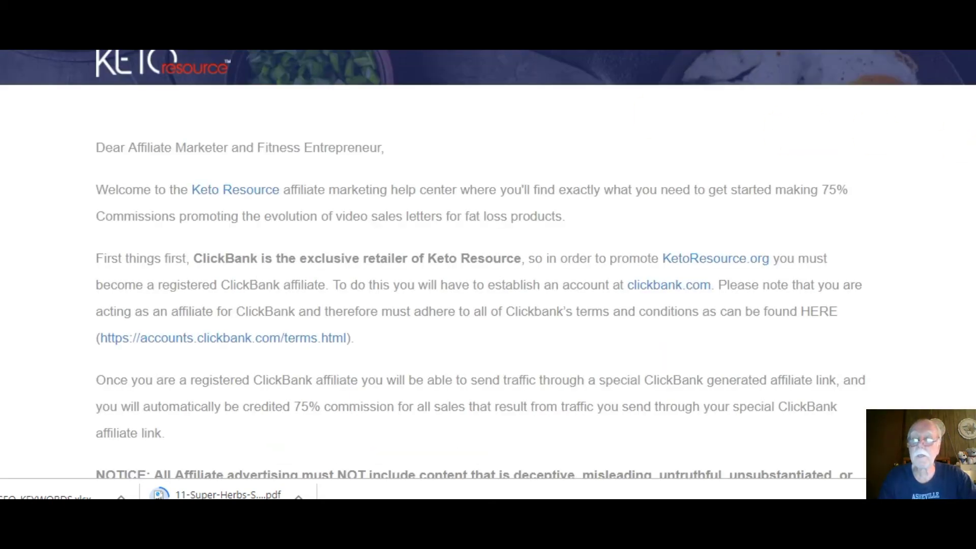
scroll(483, 269, down, 10)
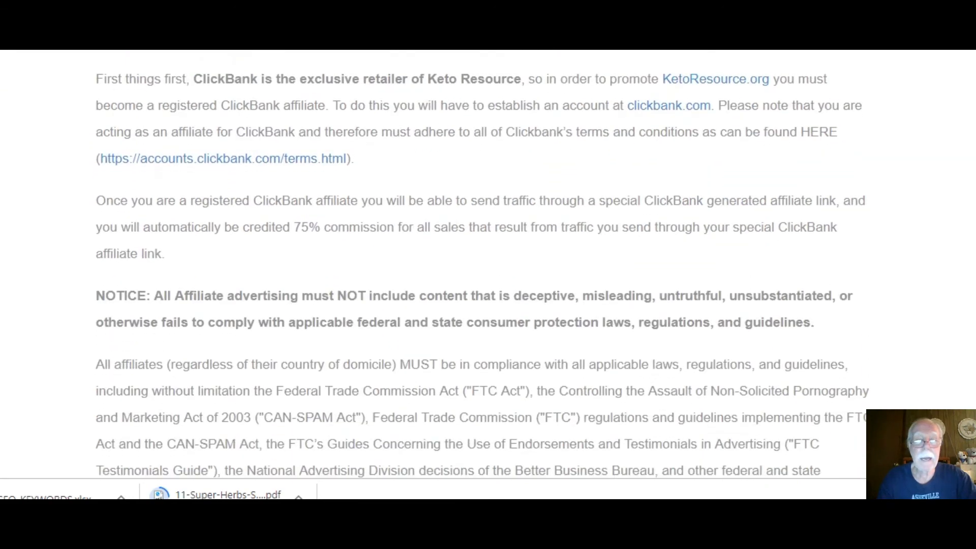
scroll(482, 269, down, 10)
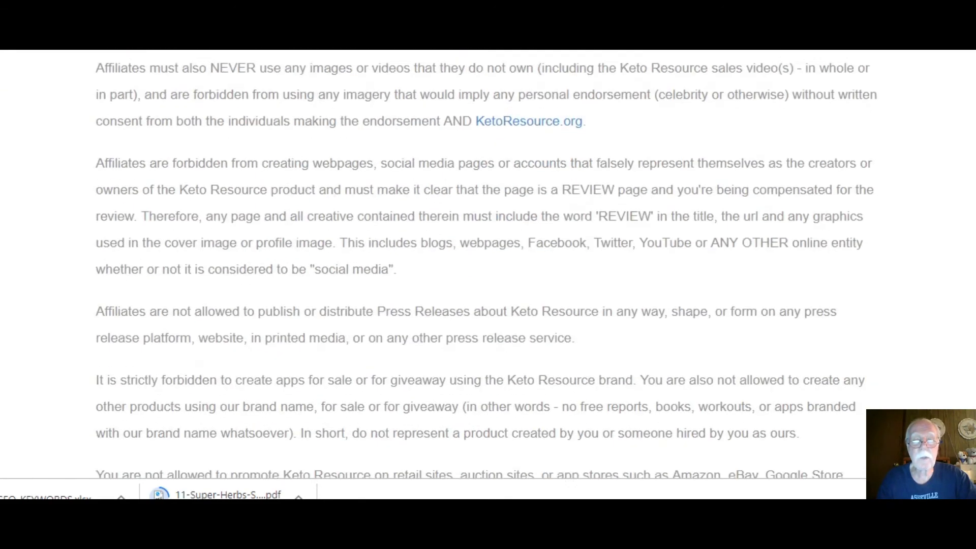
scroll(482, 268, down, 8)
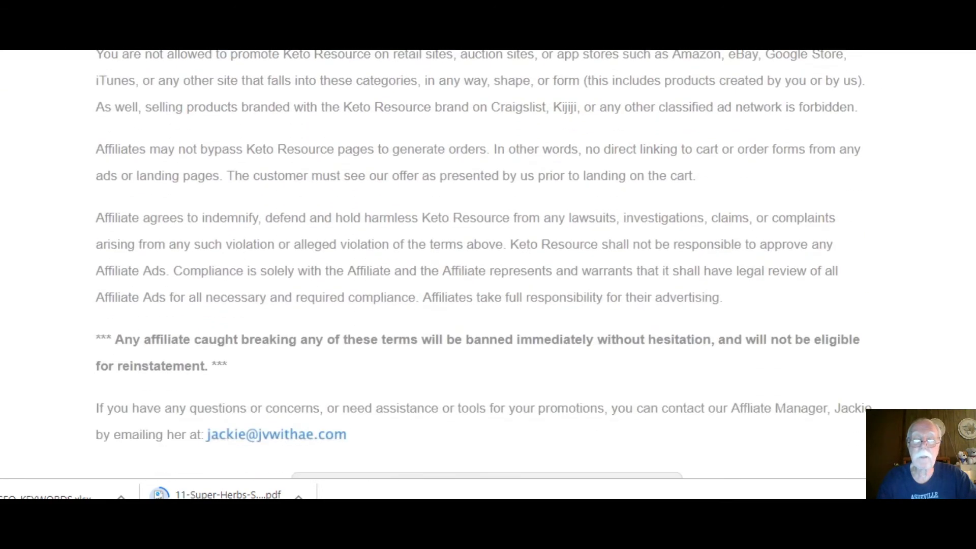
- Examine the hoplink generator form below the Keto Resource terms, including its ID fields and landing page choice
scroll(481, 269, down, 5)
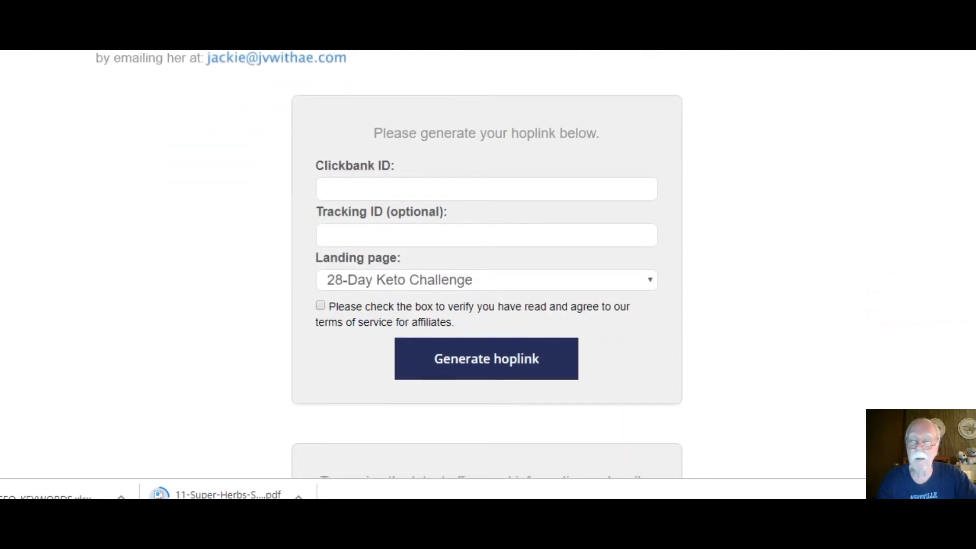
scroll(482, 269, up, 1)
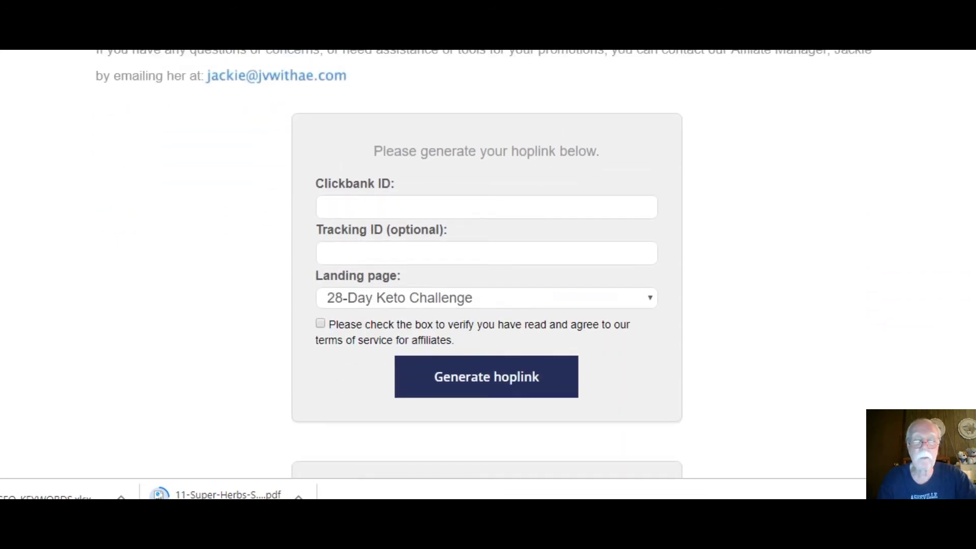
scroll(482, 269, down, 4)
scroll(482, 269, up, 7)
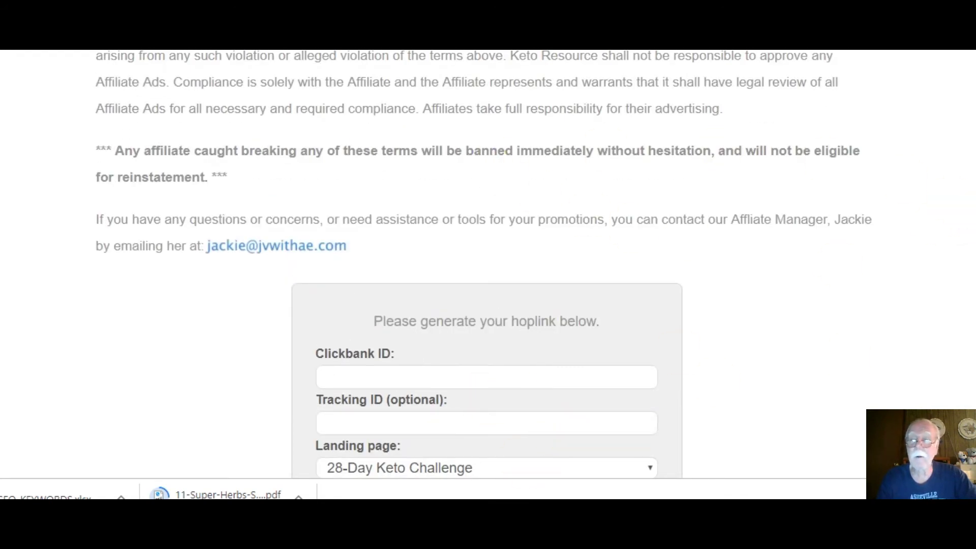
scroll(488, 265, down, 3)
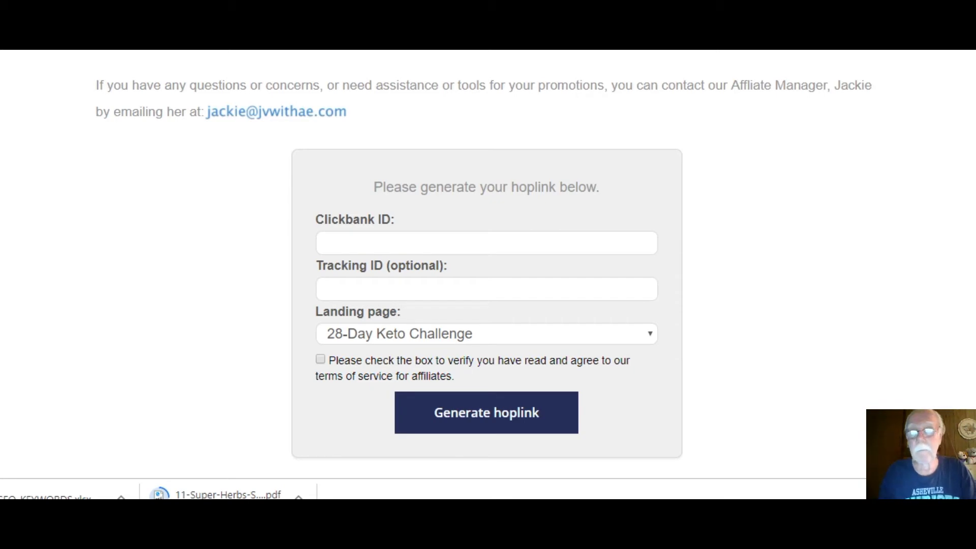
- Review the Keto Resource advertising restrictions again and view the Bacon & Butter book offer page
scroll(487, 265, up, 8)
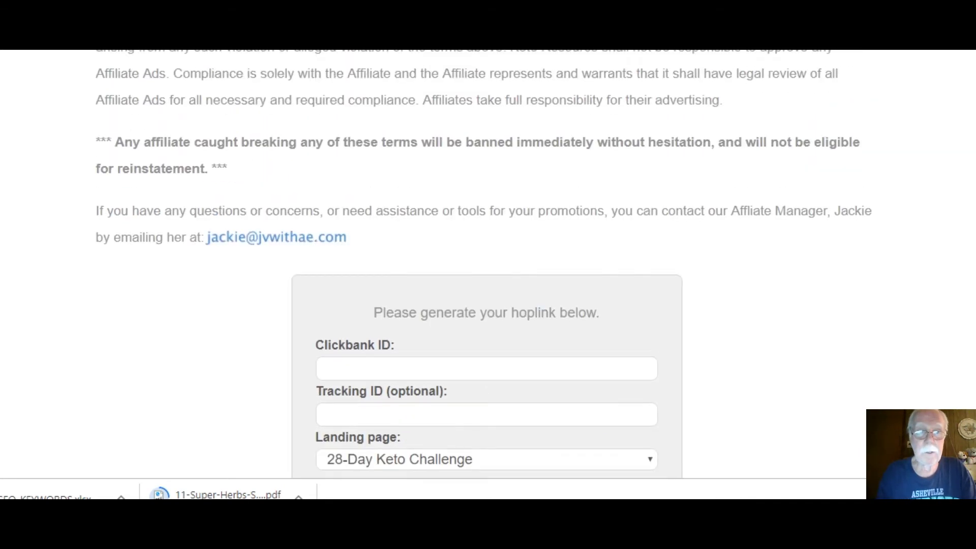
scroll(487, 264, up, 10)
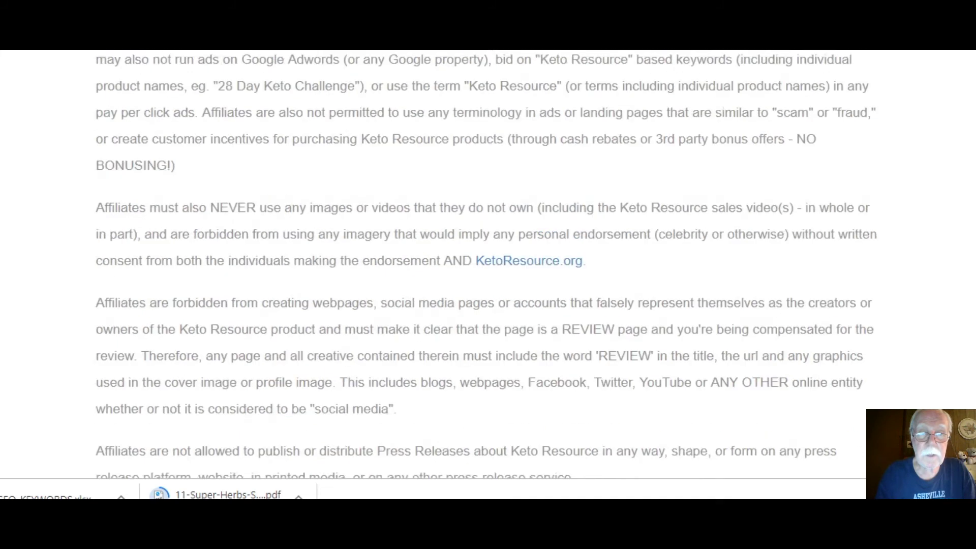
scroll(488, 265, up, 6)
scroll(487, 265, down, 2)
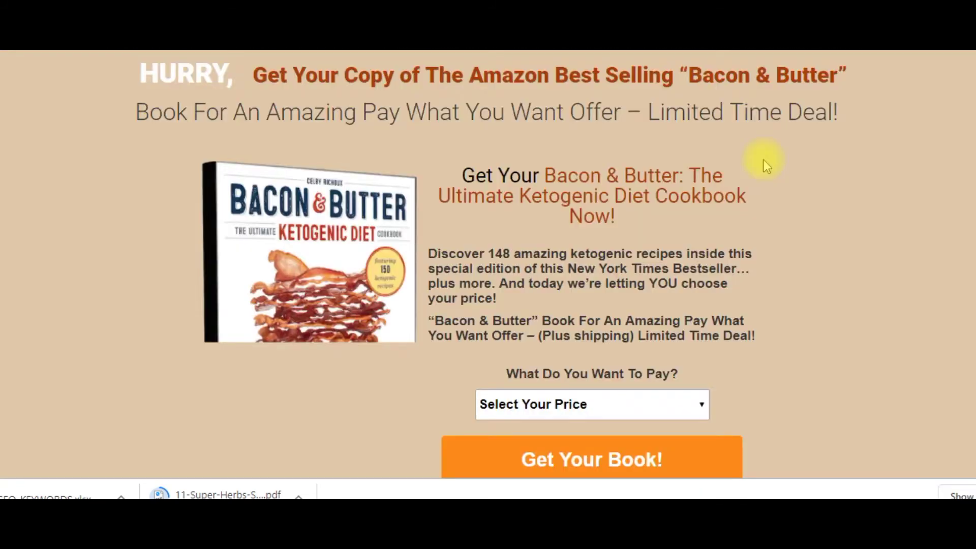